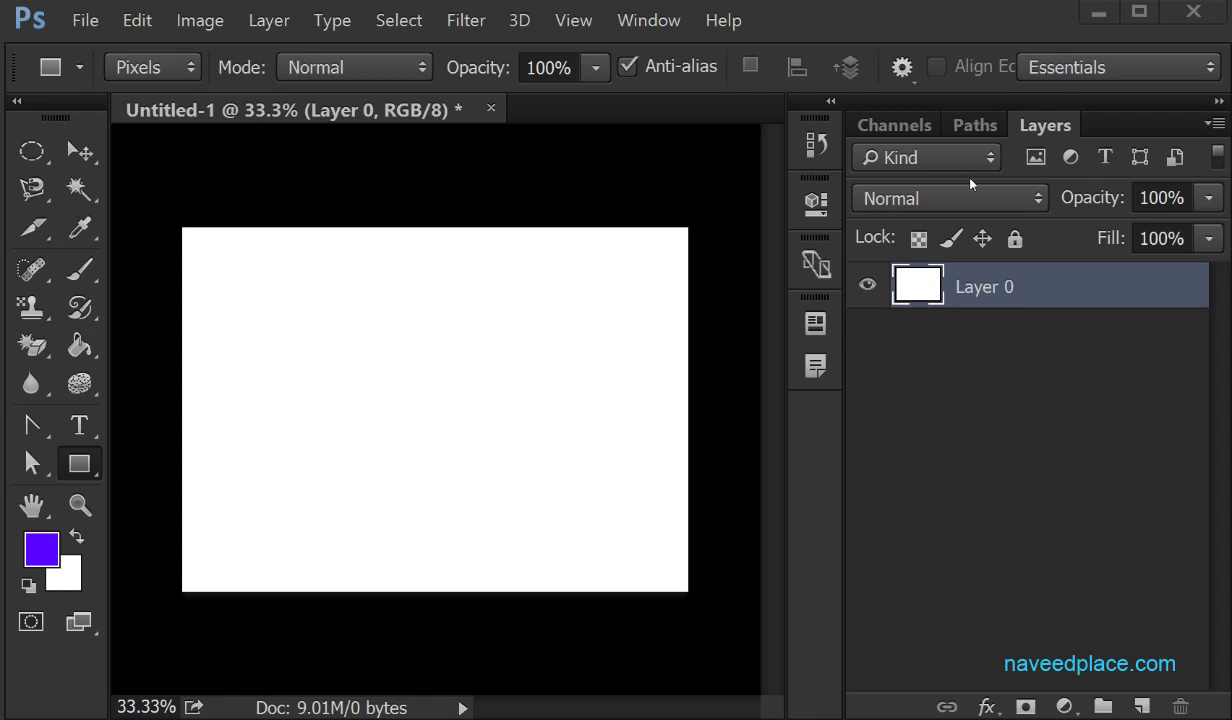
Step: Open the File menu for the blank Untitled-1 canvas, close it, then reopen it
click(101, 28)
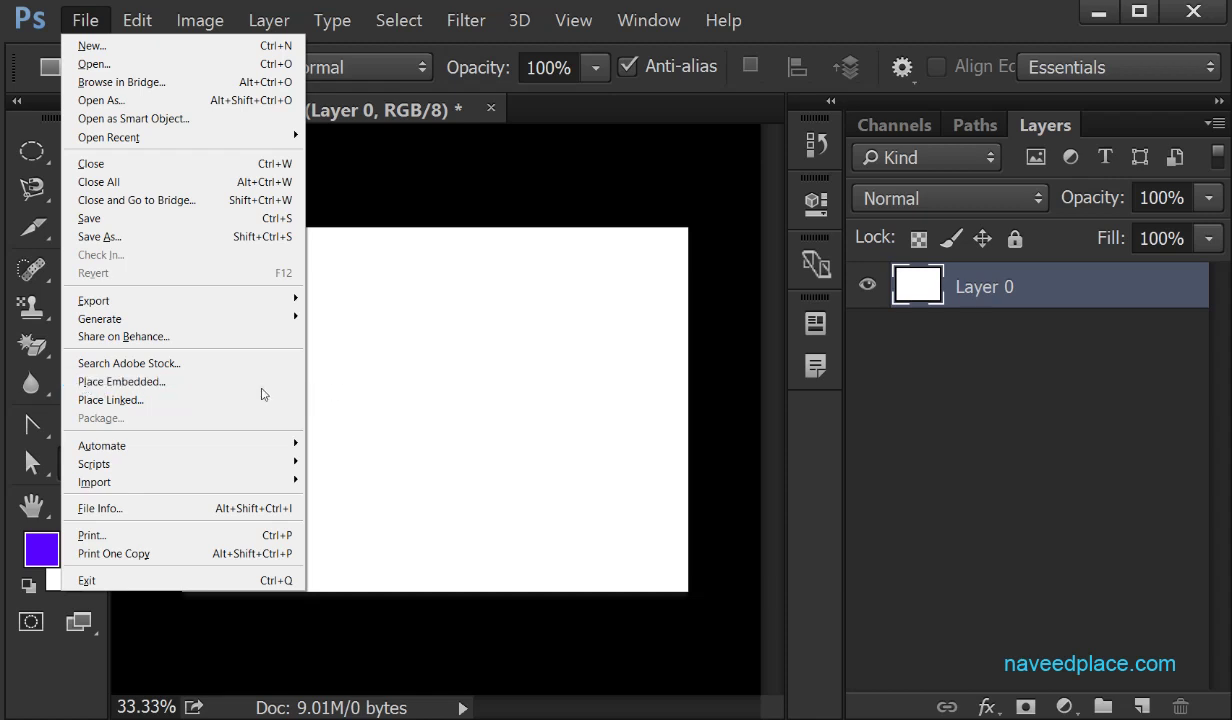
click(459, 393)
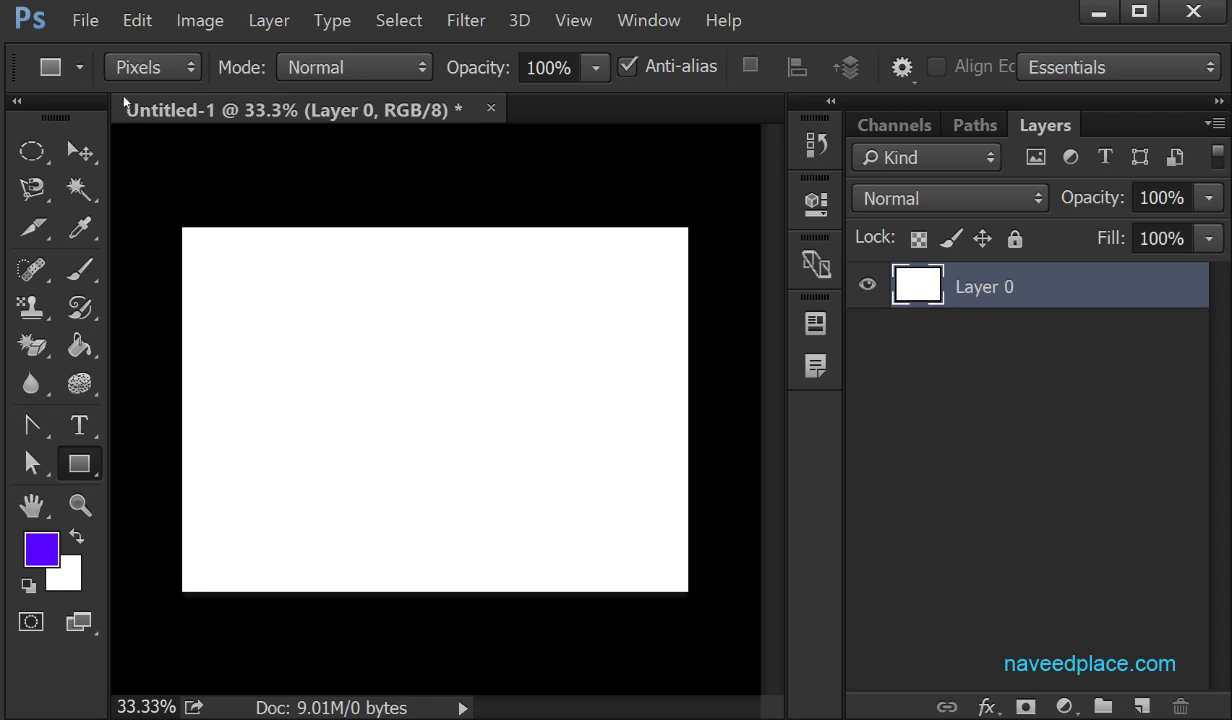
click(86, 21)
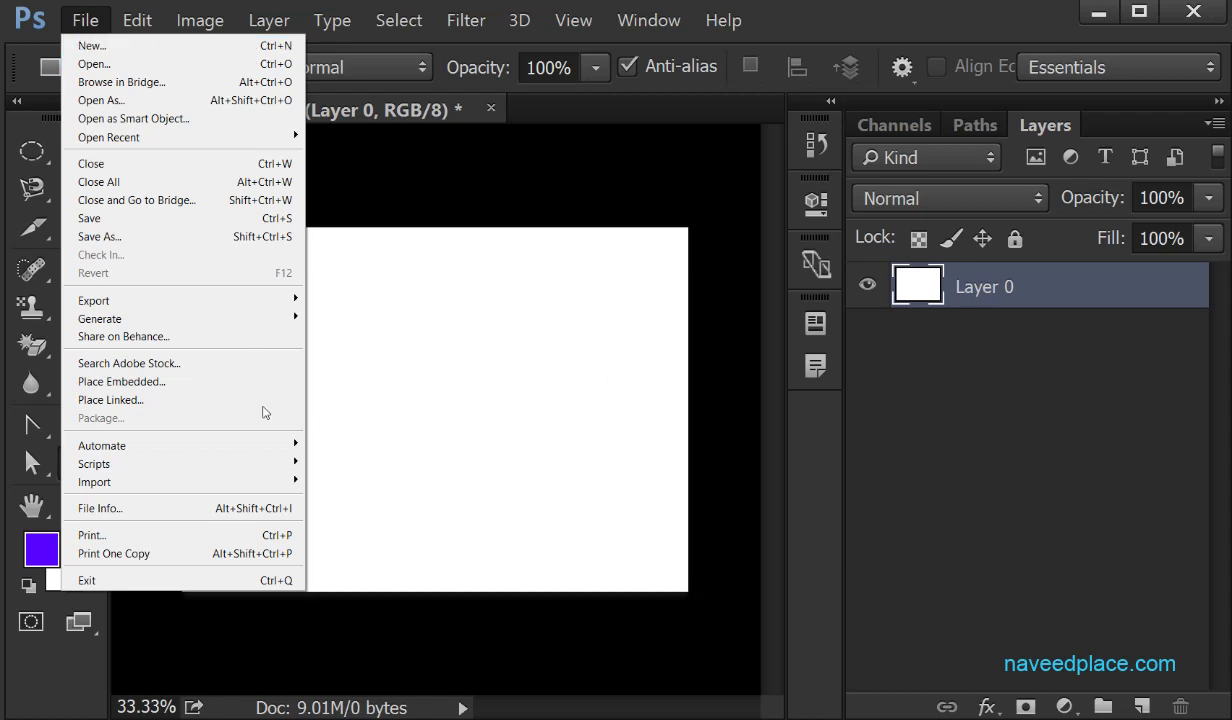
Step: Embed the users-icon image into Untitled-1 with Place Embedded
click(122, 386)
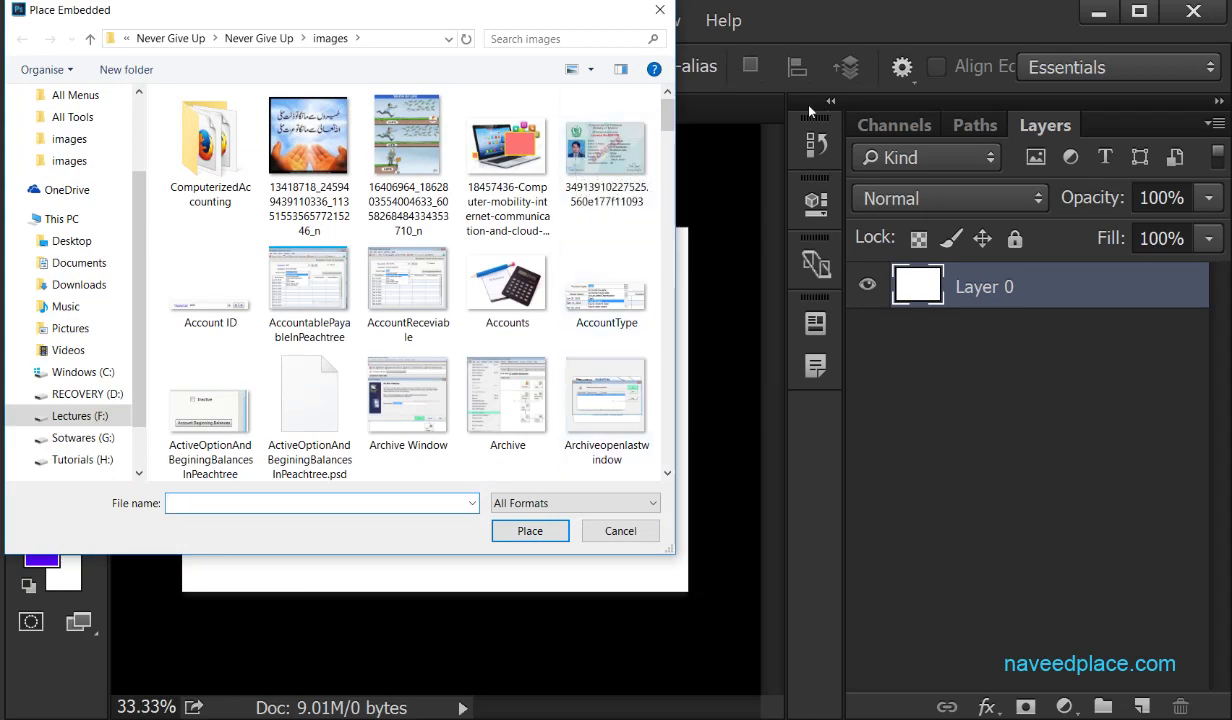
drag(666, 115, 655, 392)
scroll(655, 392, down, 8)
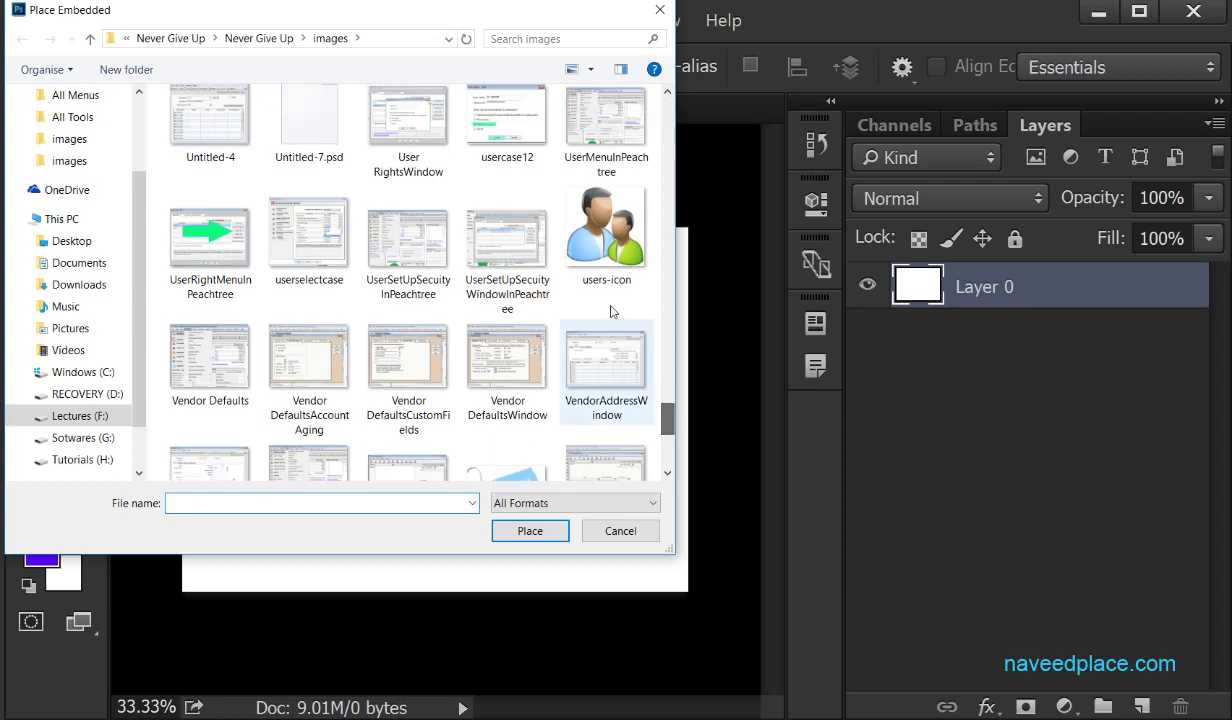
click(597, 236)
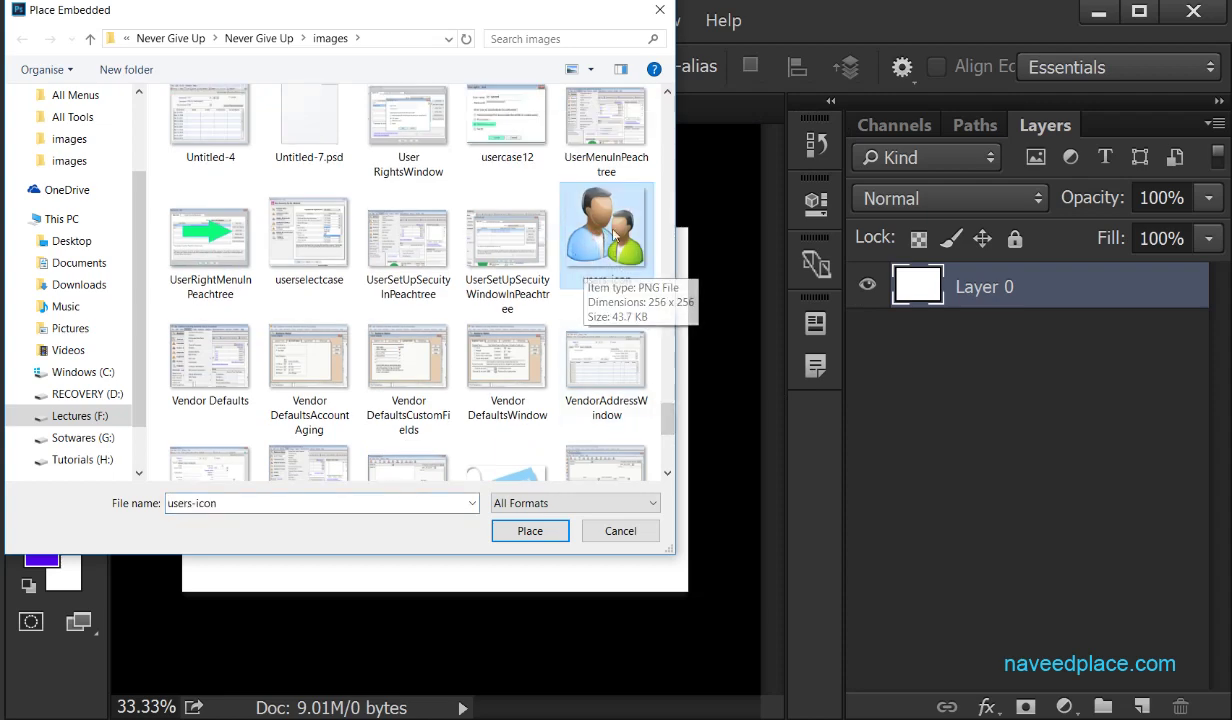
click(518, 535)
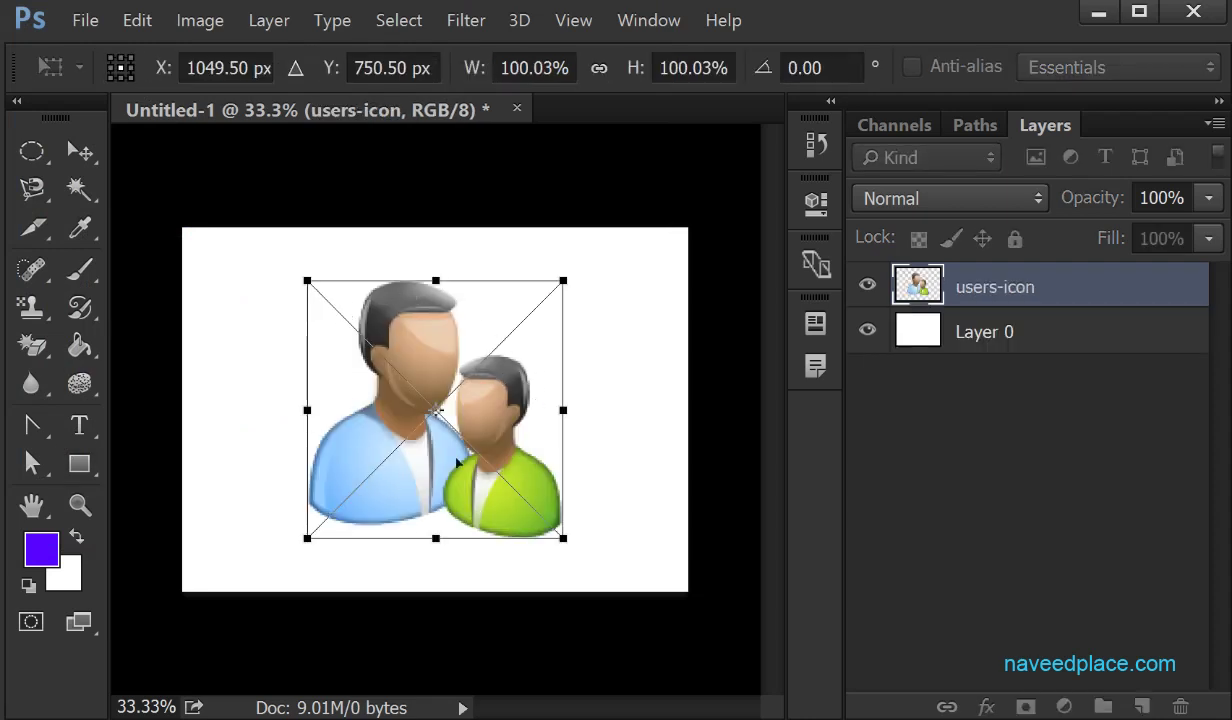
Step: Move the users icon left, scale it to about 94.69% by 95.81%, and commit
drag(457, 373, 299, 372)
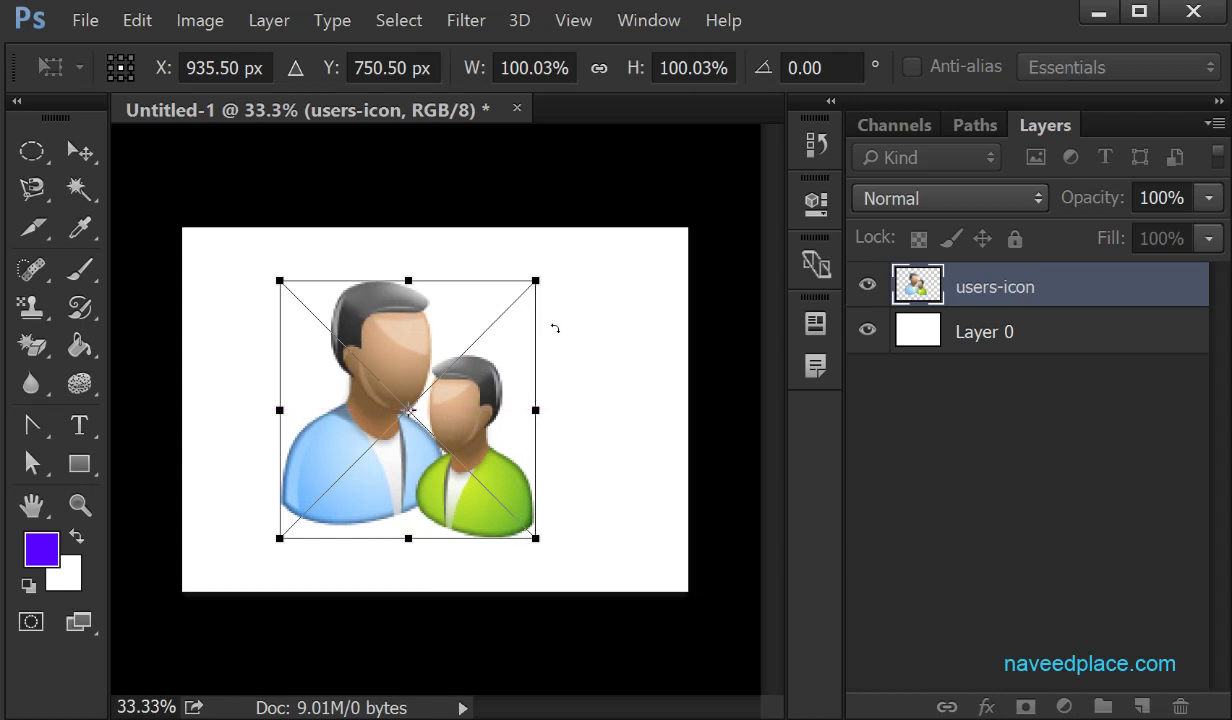
mouse_move(542, 410)
mouse_down()
mouse_move(671, 410)
mouse_move(521, 410)
mouse_up()
drag(417, 279, 417, 309)
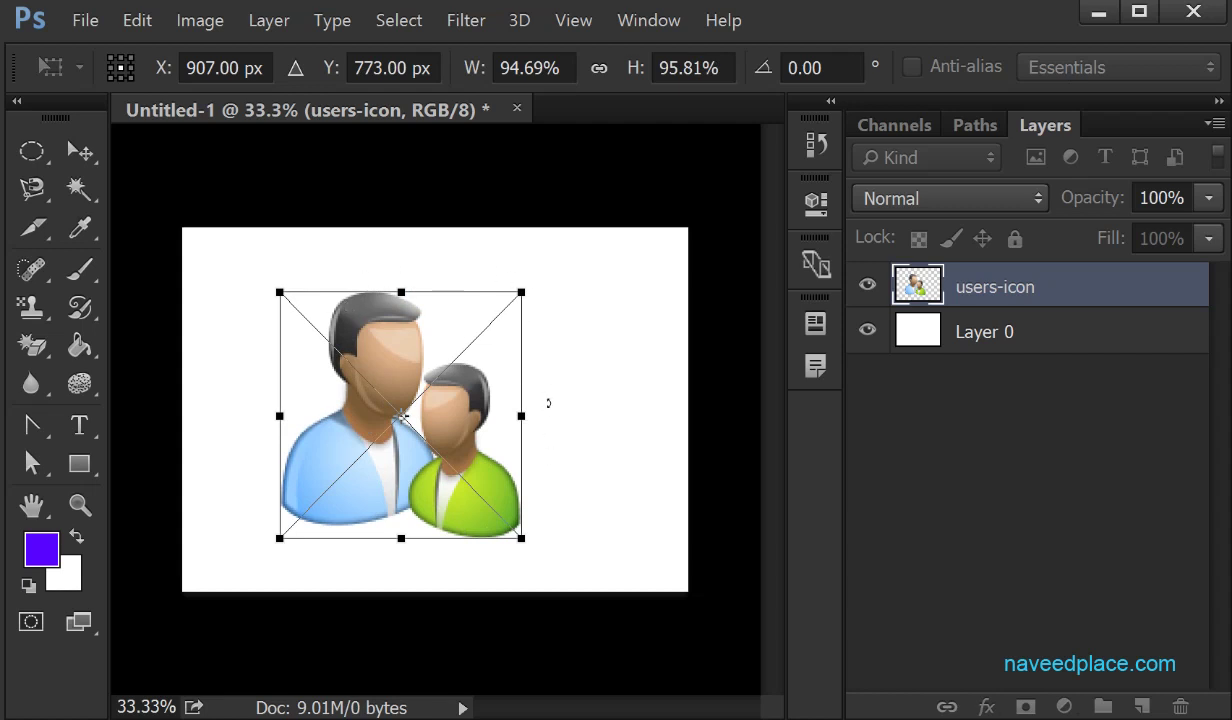
key(u)
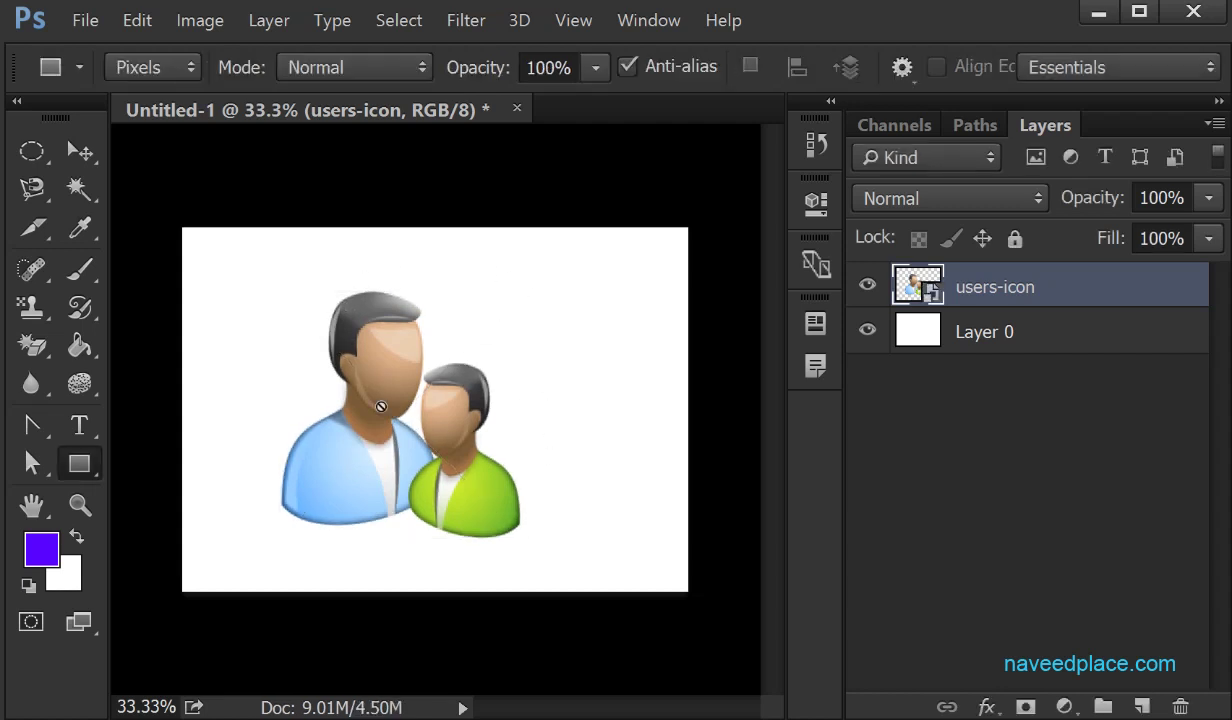
Step: Embed the restore trash-can image into Untitled-1 with Place Embedded
click(86, 21)
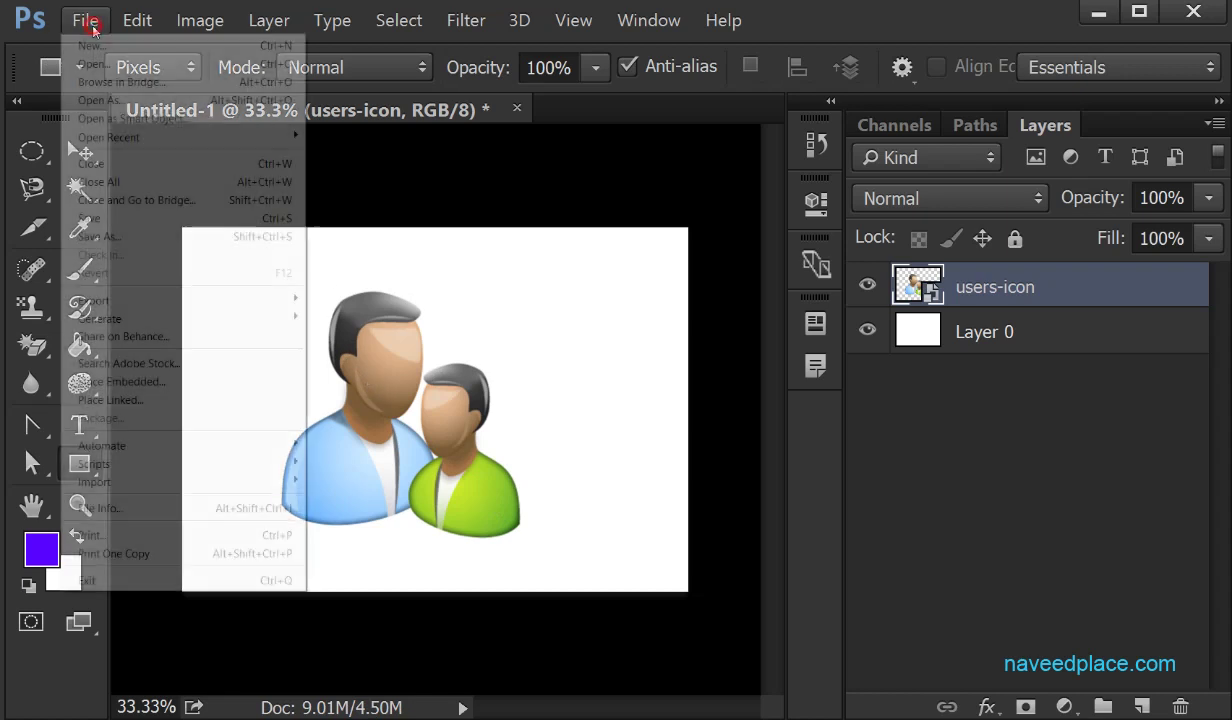
click(130, 385)
drag(663, 118, 665, 368)
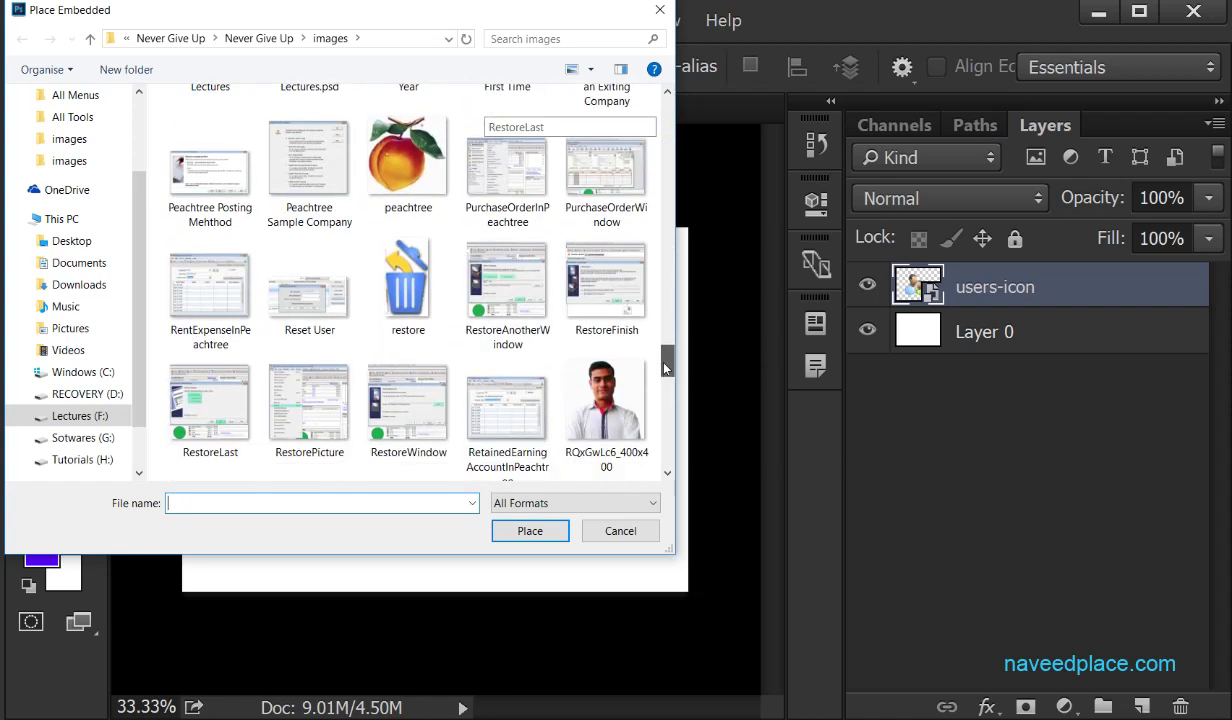
click(406, 285)
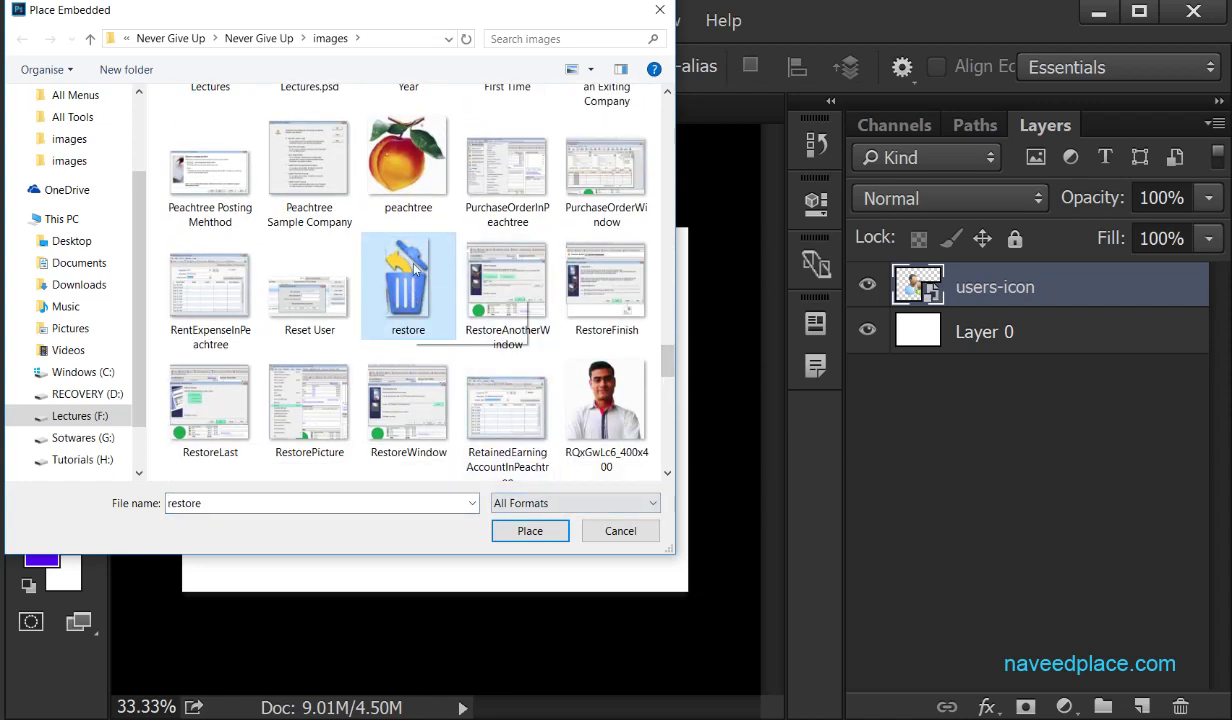
click(530, 531)
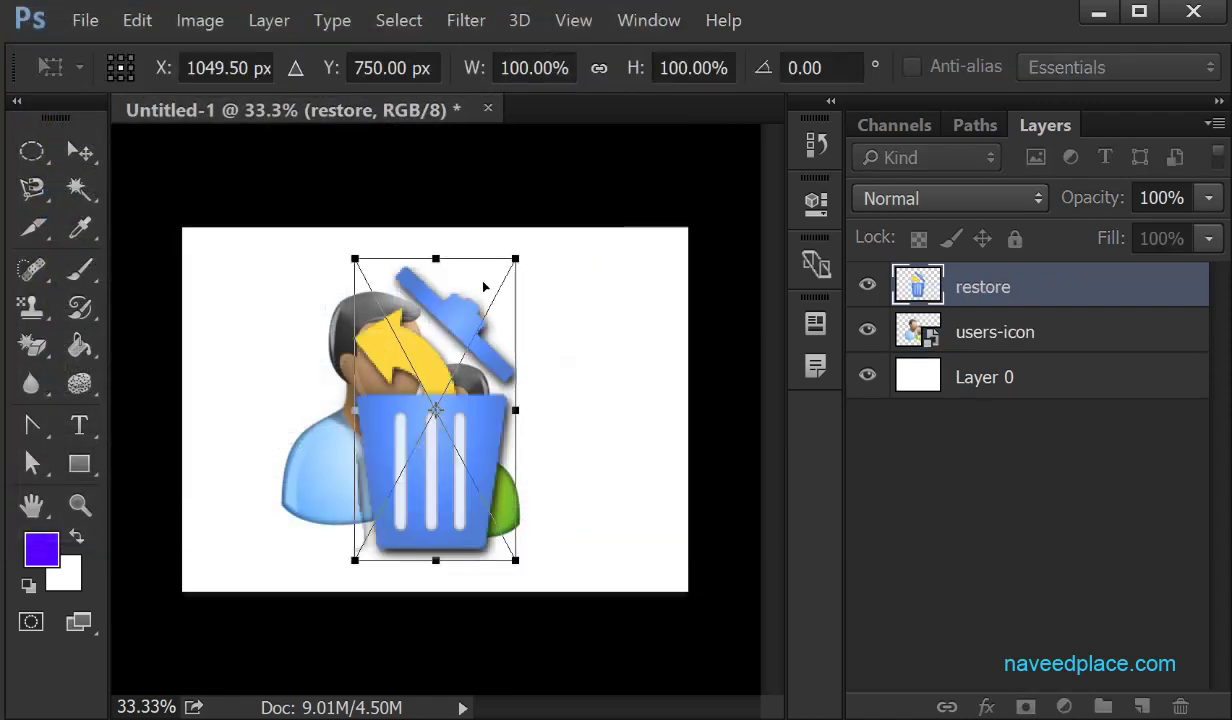
Step: Shorten the restore image, move it right of the users icon, and commit it
drag(515, 259, 524, 372)
drag(511, 424, 634, 362)
click(79, 463)
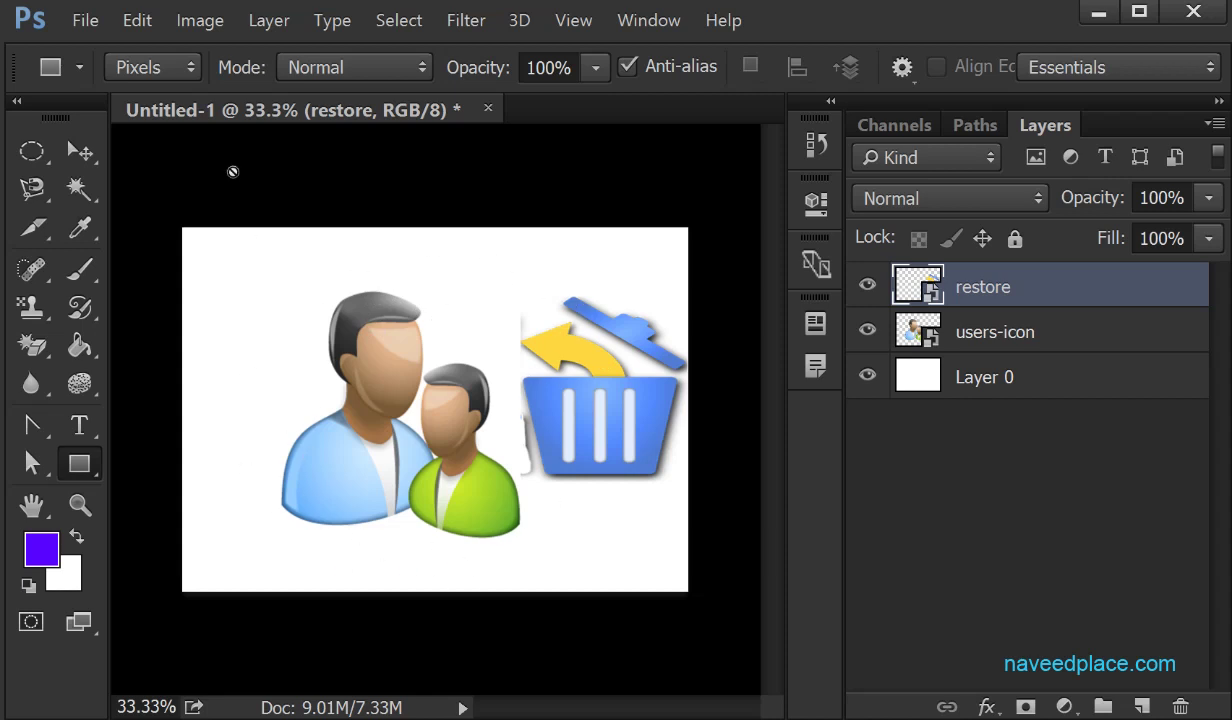
Step: Select the users-icon smart object layer in the Layers panel
click(86, 21)
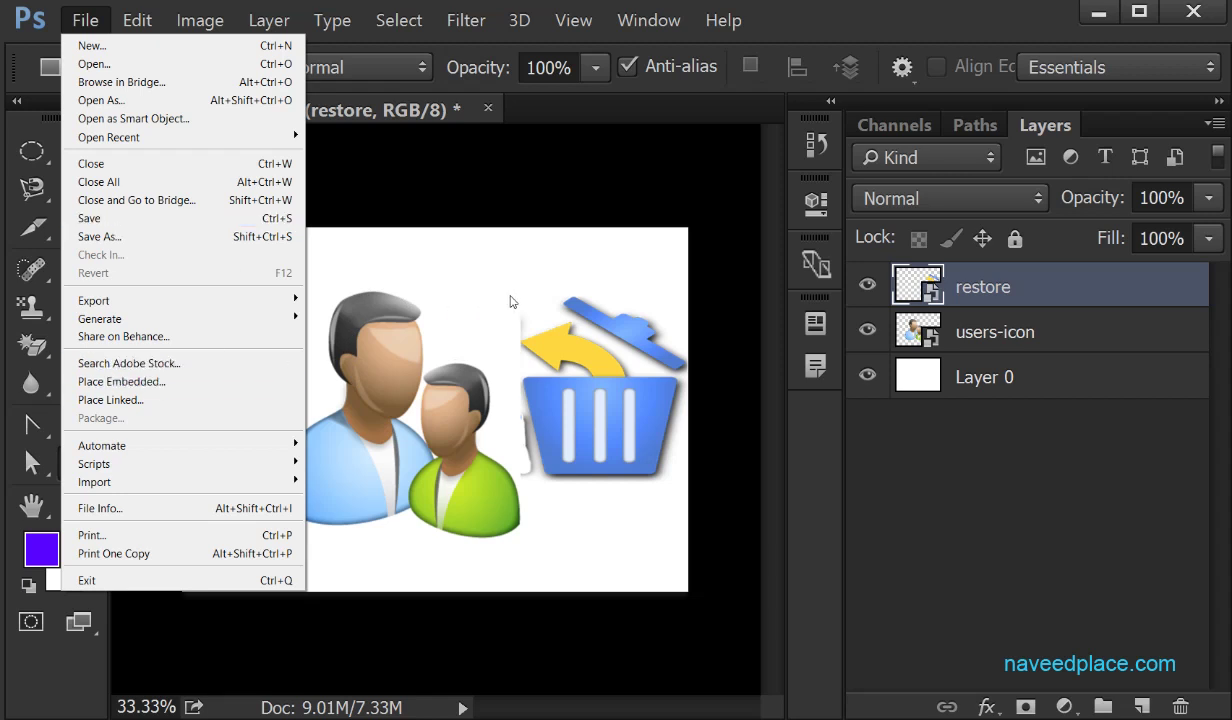
click(597, 295)
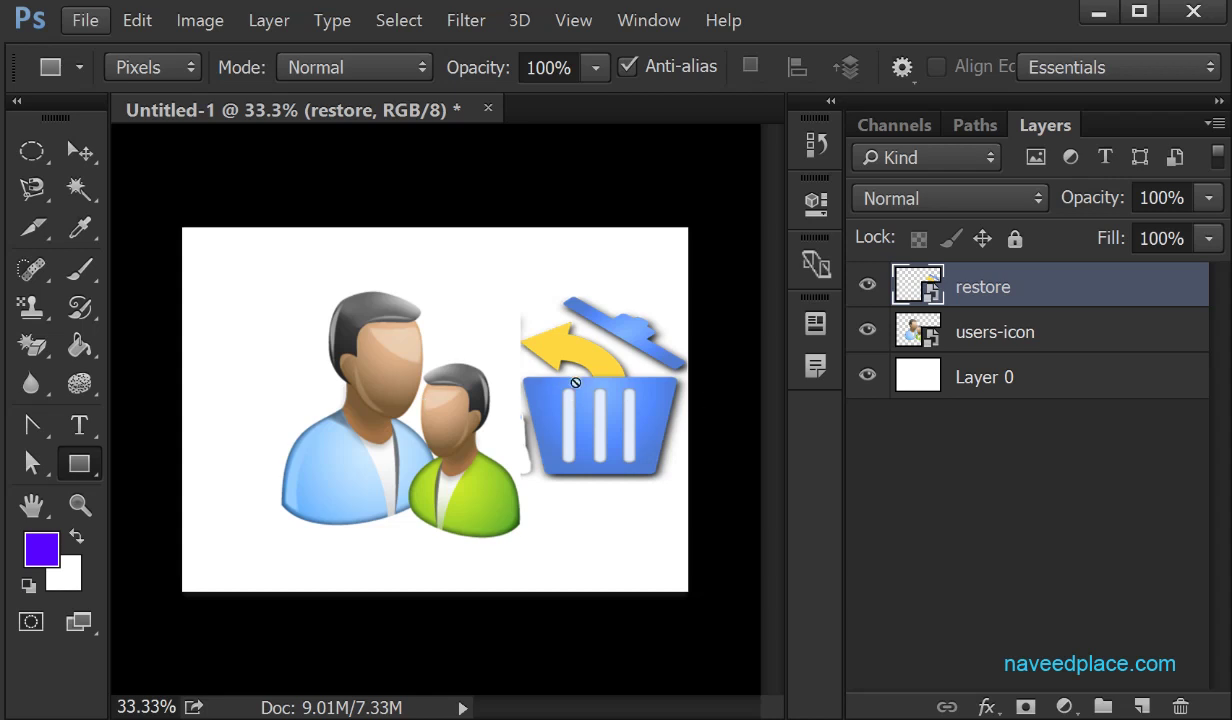
click(1005, 331)
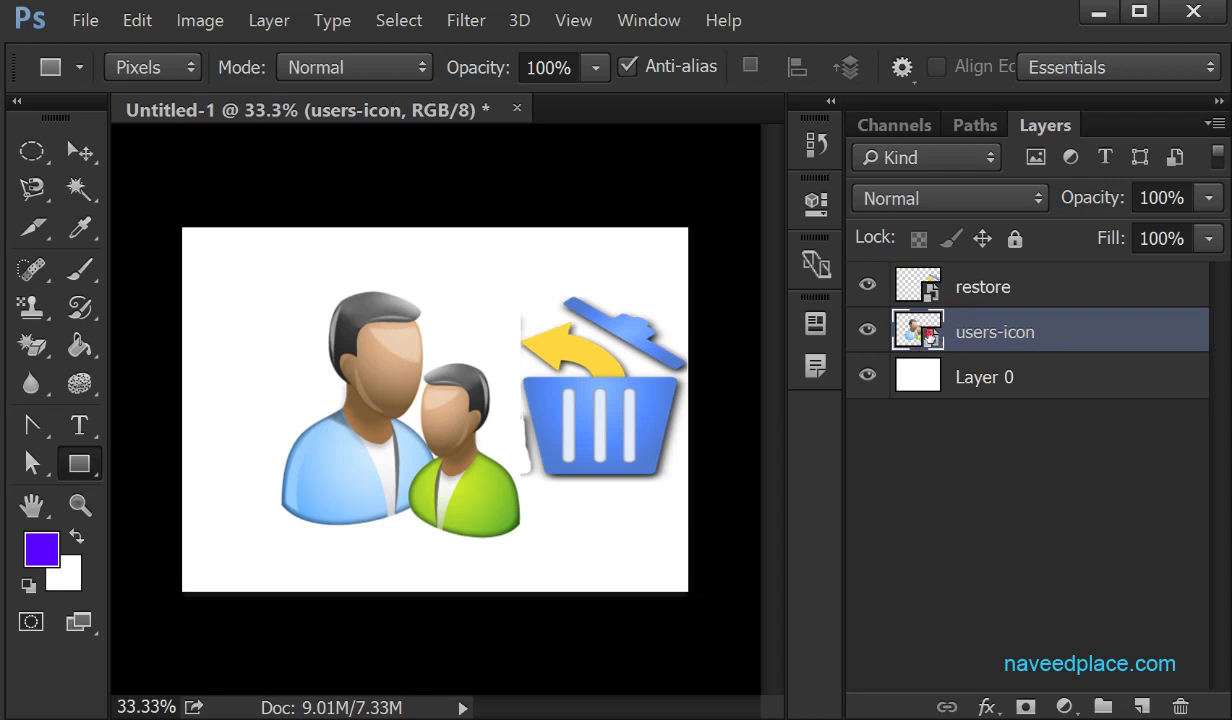
Step: Open the users-icon source and draw a purple rectangle across the icon's middle
double_click(928, 338)
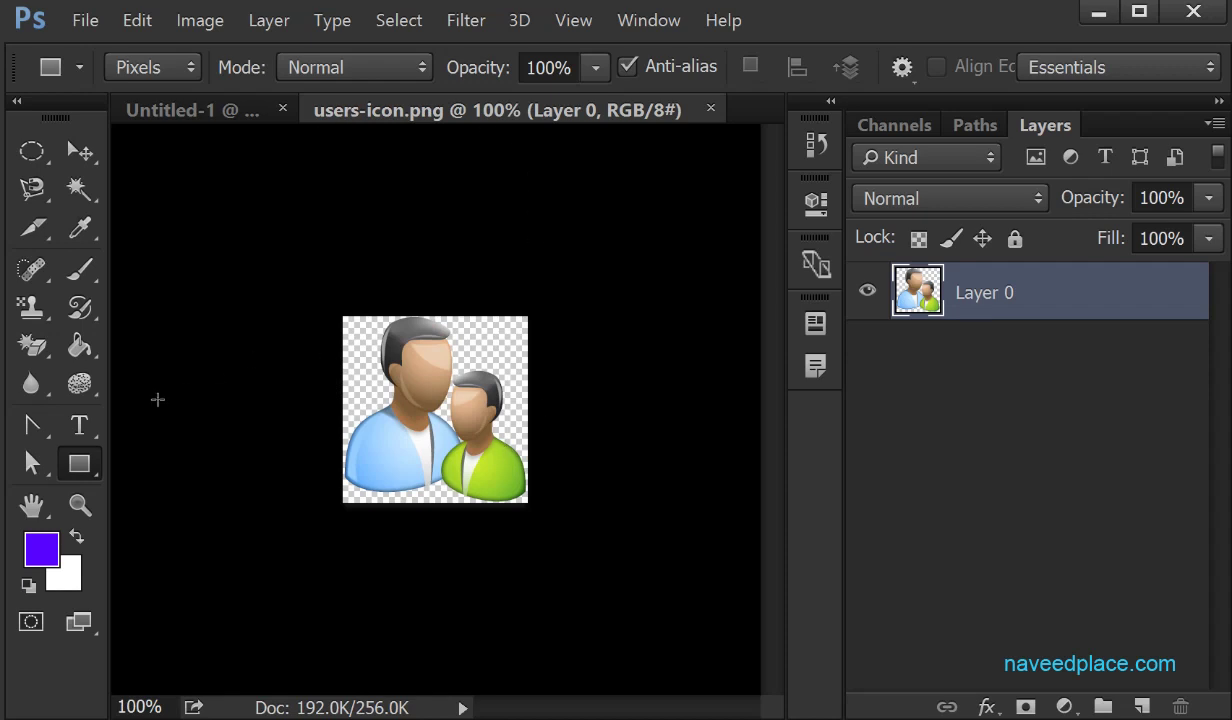
right_click(86, 452)
click(165, 446)
mouse_move(397, 408)
mouse_down()
mouse_move(560, 480)
mouse_move(520, 440)
mouse_move(484, 453)
mouse_up()
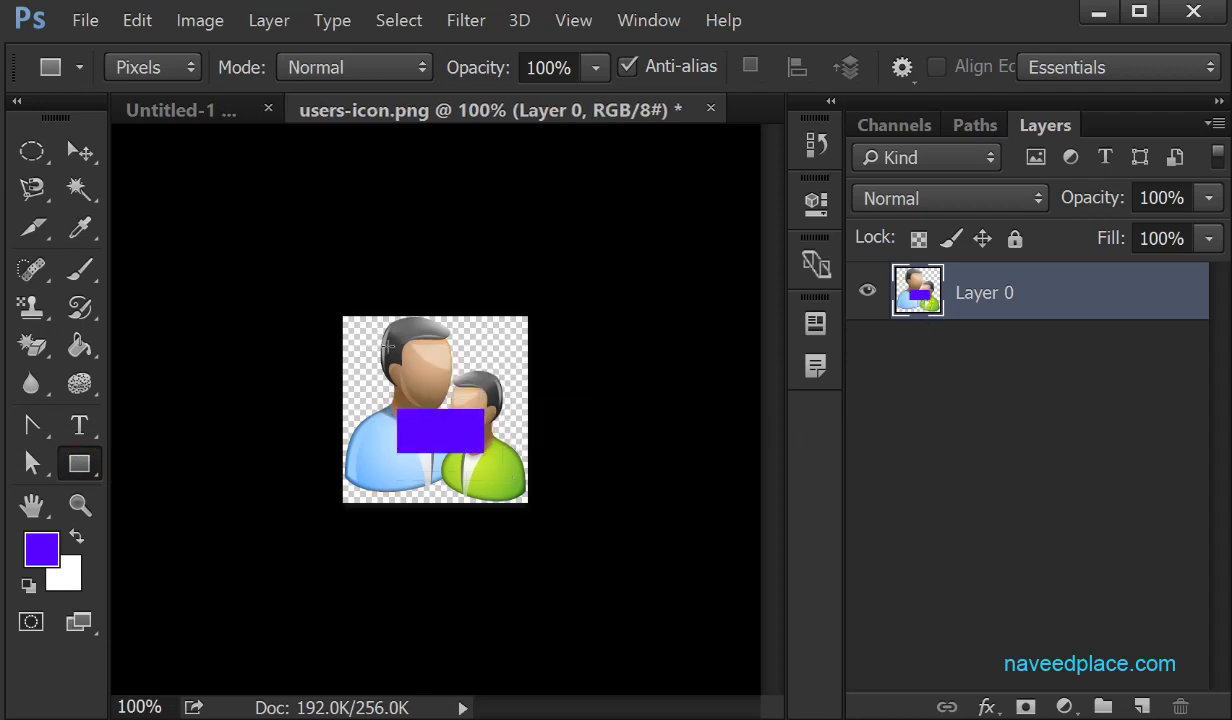
Step: Add a purple name text label on the larger figure and select it with Layer 0
drag(79, 425, 179, 418)
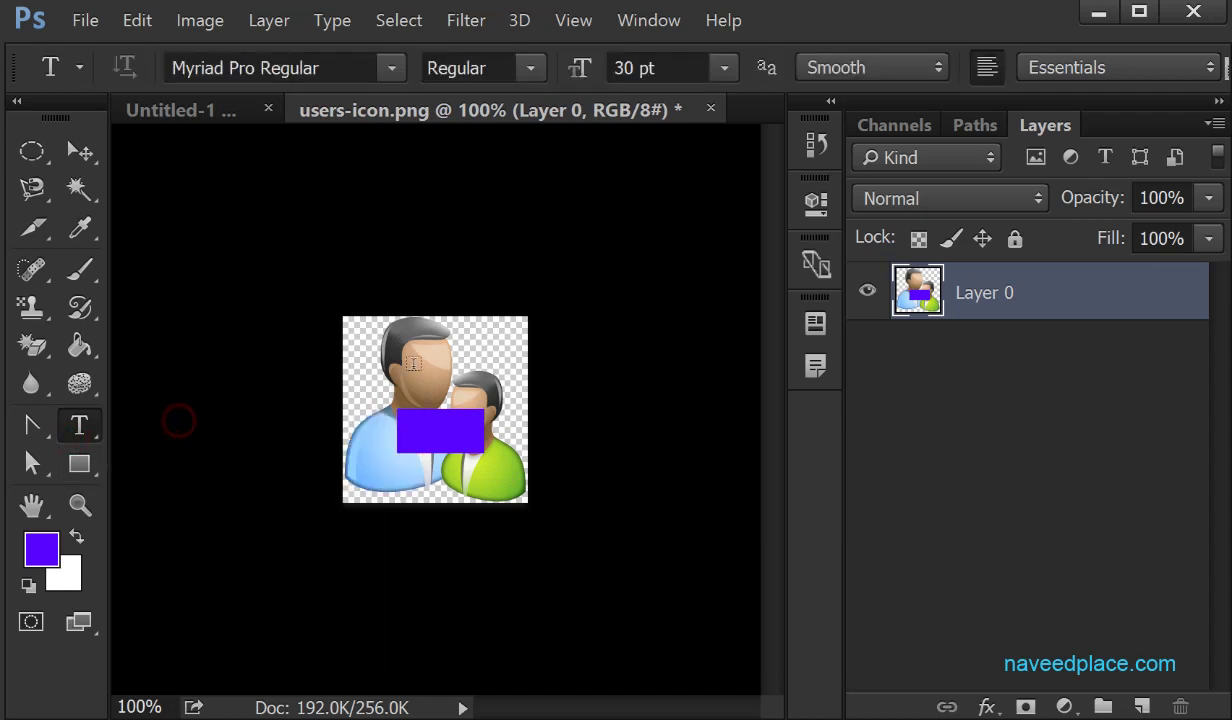
click(418, 363)
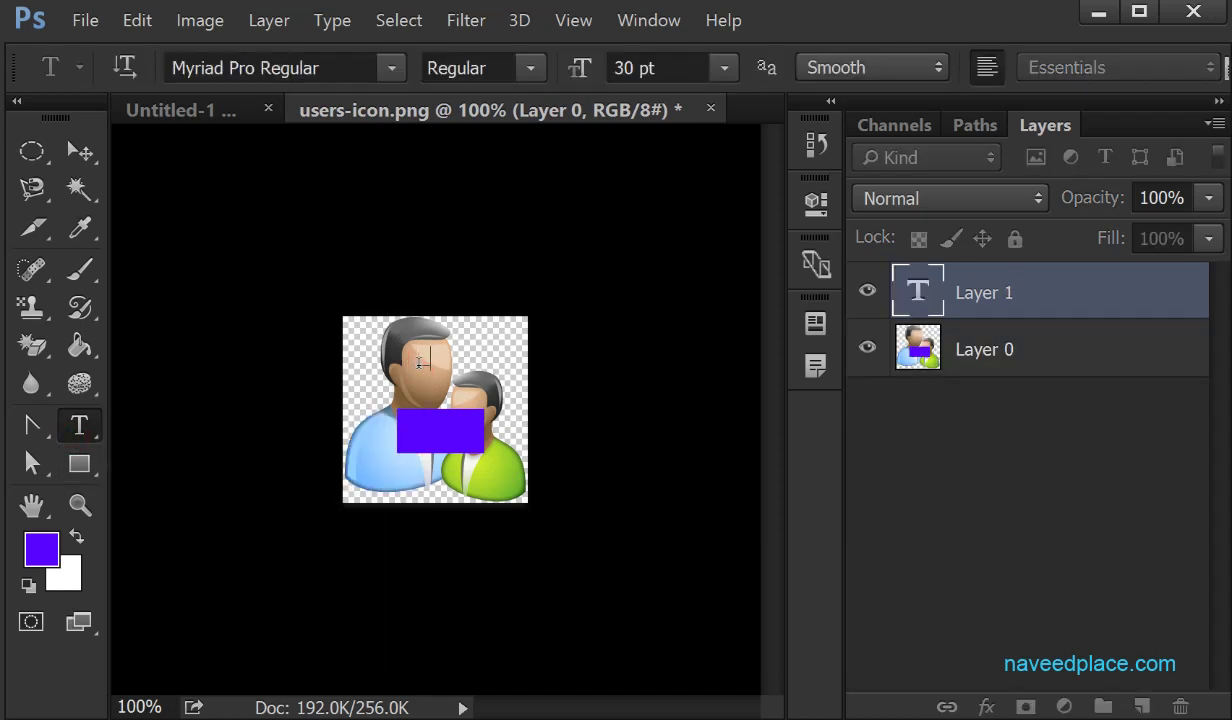
text(naveed)
click(977, 347)
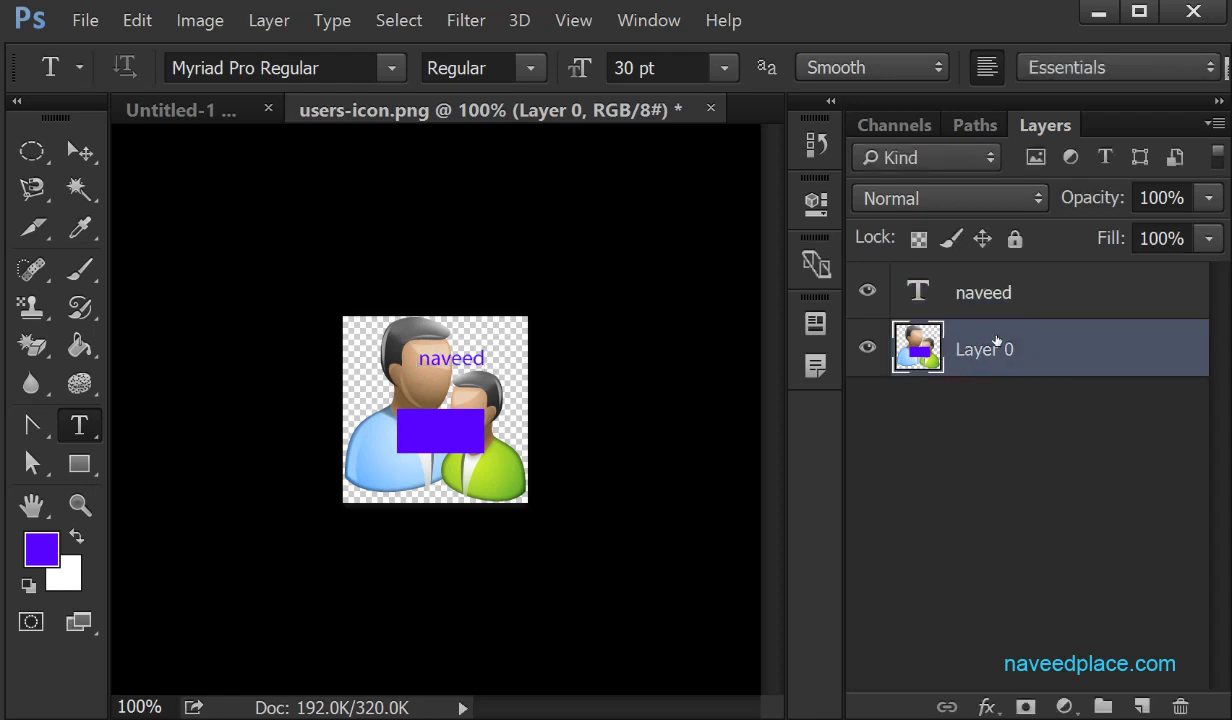
shift+click(1031, 292)
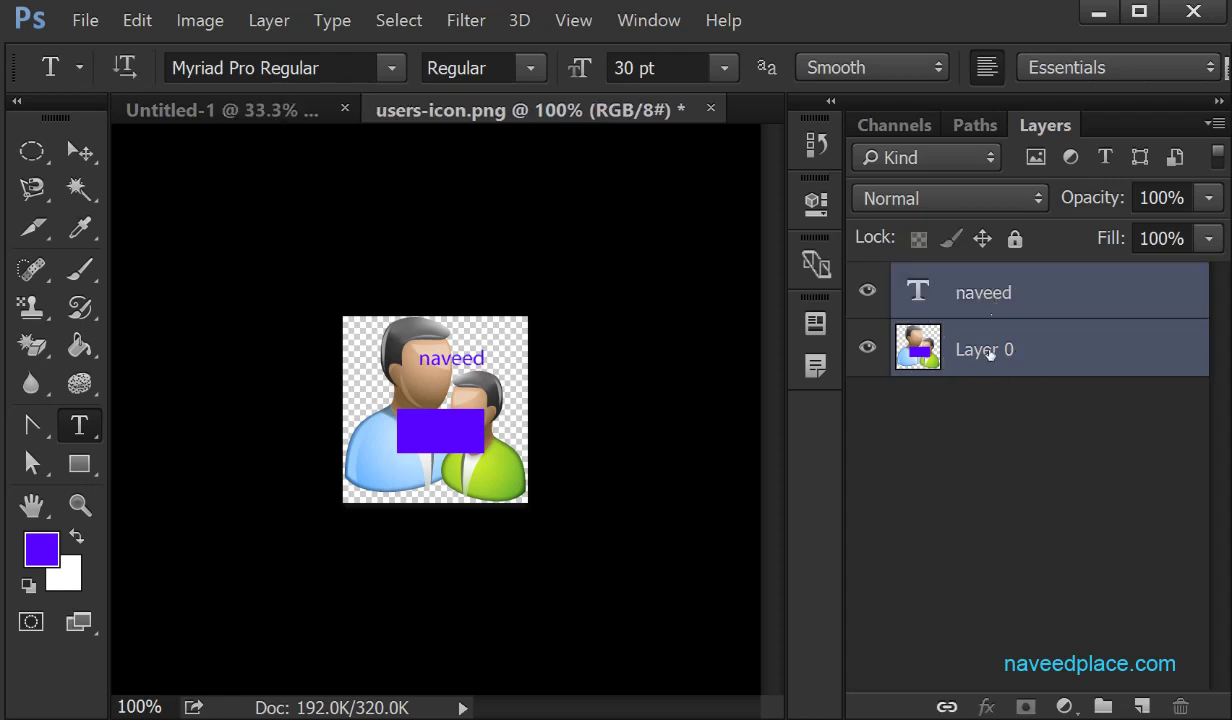
Step: Flatten users-icon.png's rectangle and text layers into one Background layer and save with Ctrl+S
right_click(973, 287)
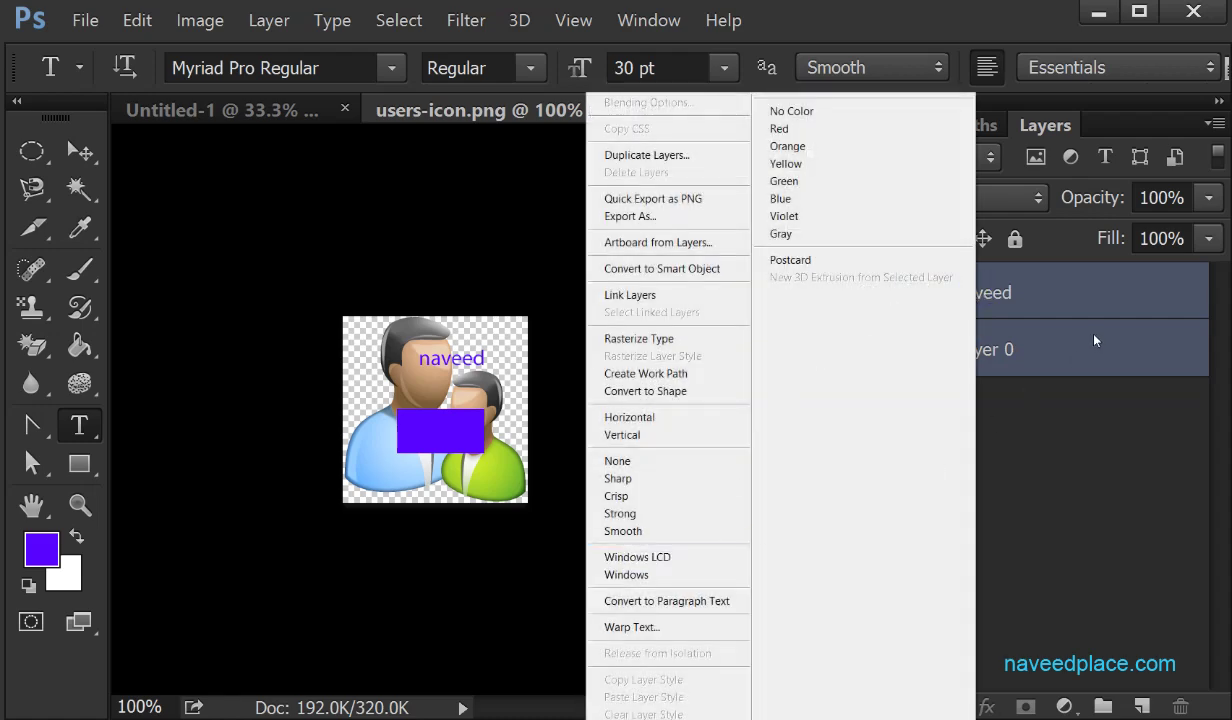
click(1093, 472)
right_click(1004, 349)
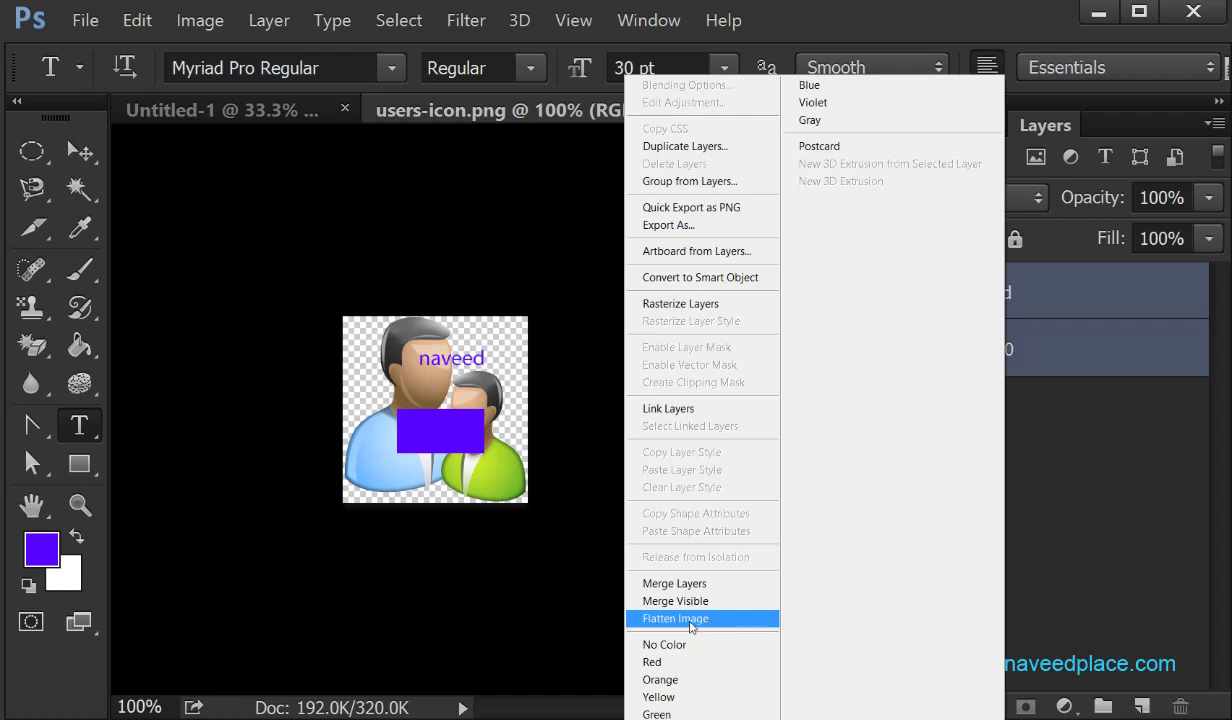
click(676, 619)
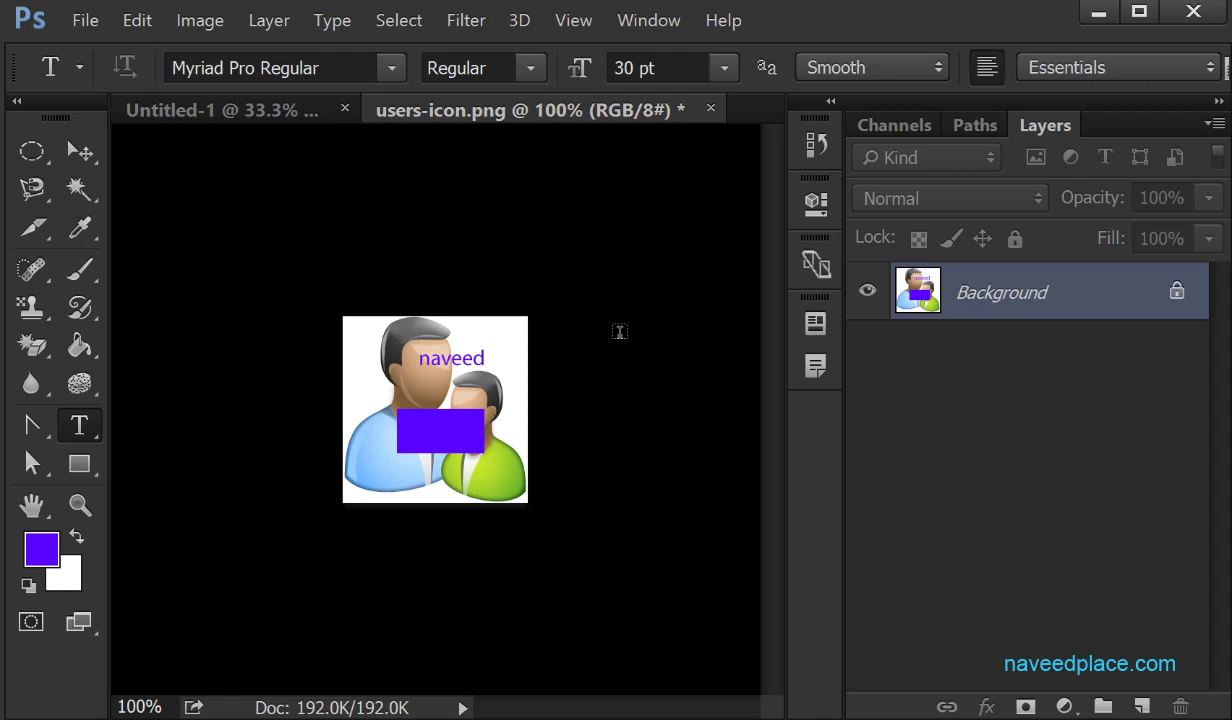
key(ctrl+s)
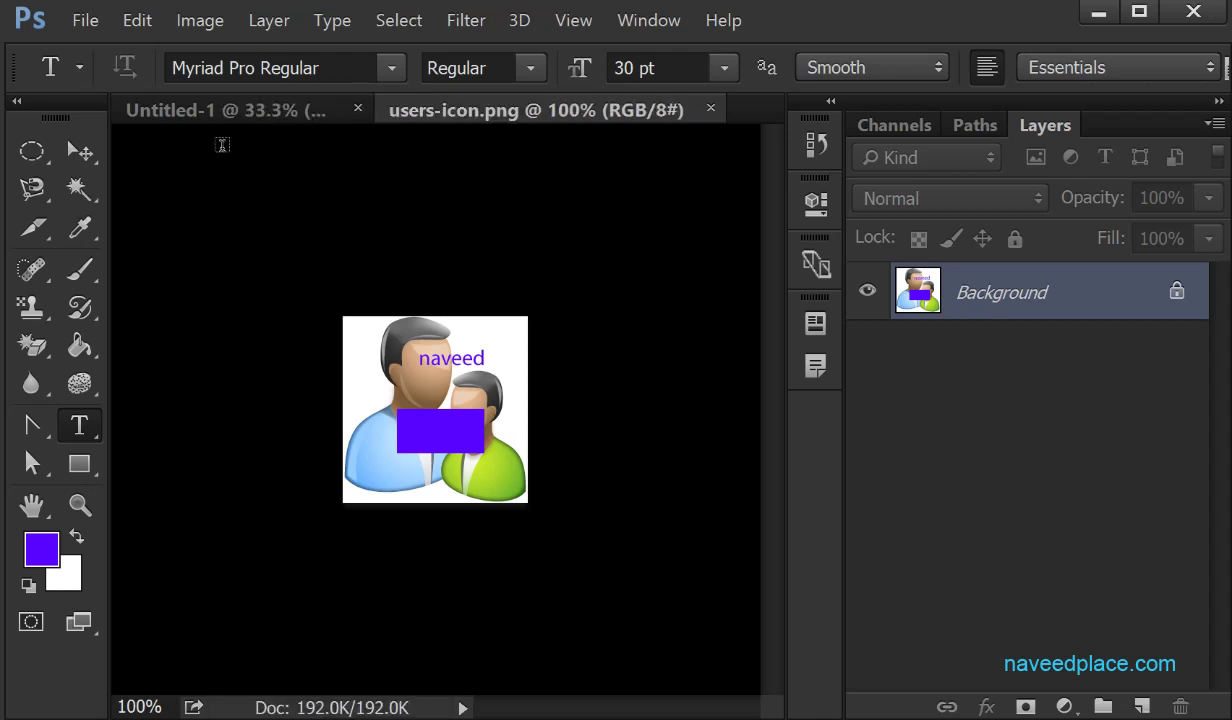
Step: Switch between the users-icon.png and Untitled-1 tabs, ending on Untitled-1 with the updated icon
click(222, 112)
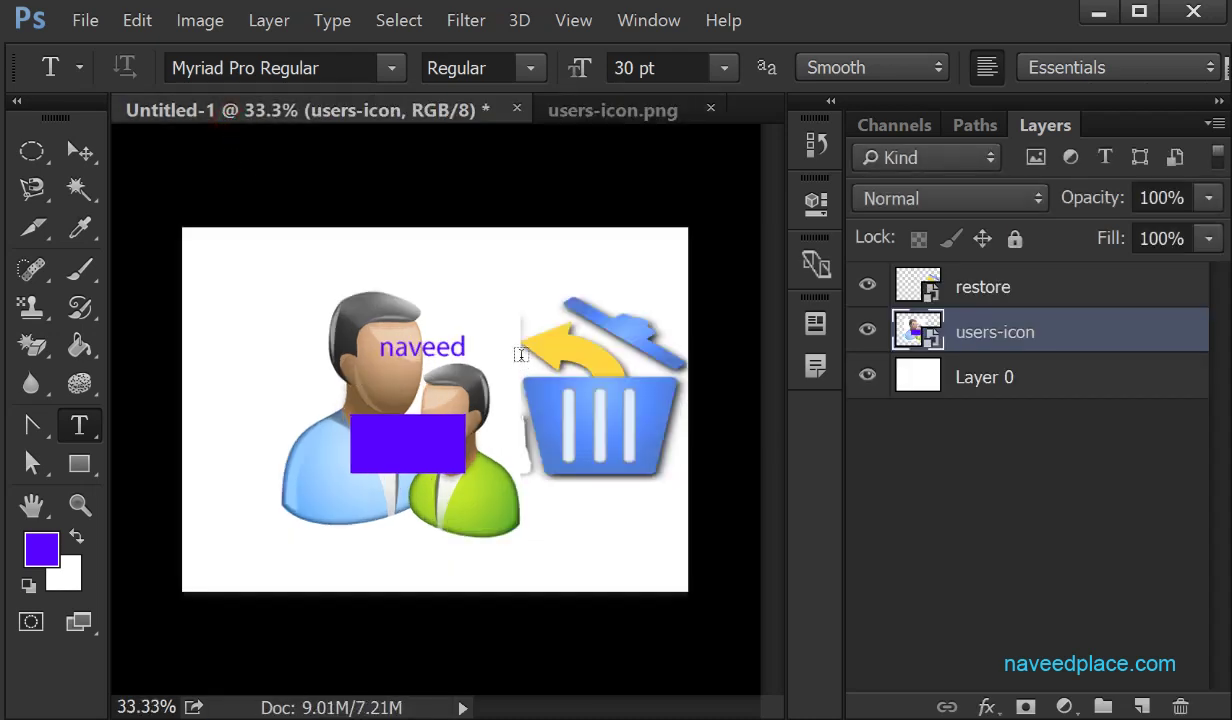
click(590, 111)
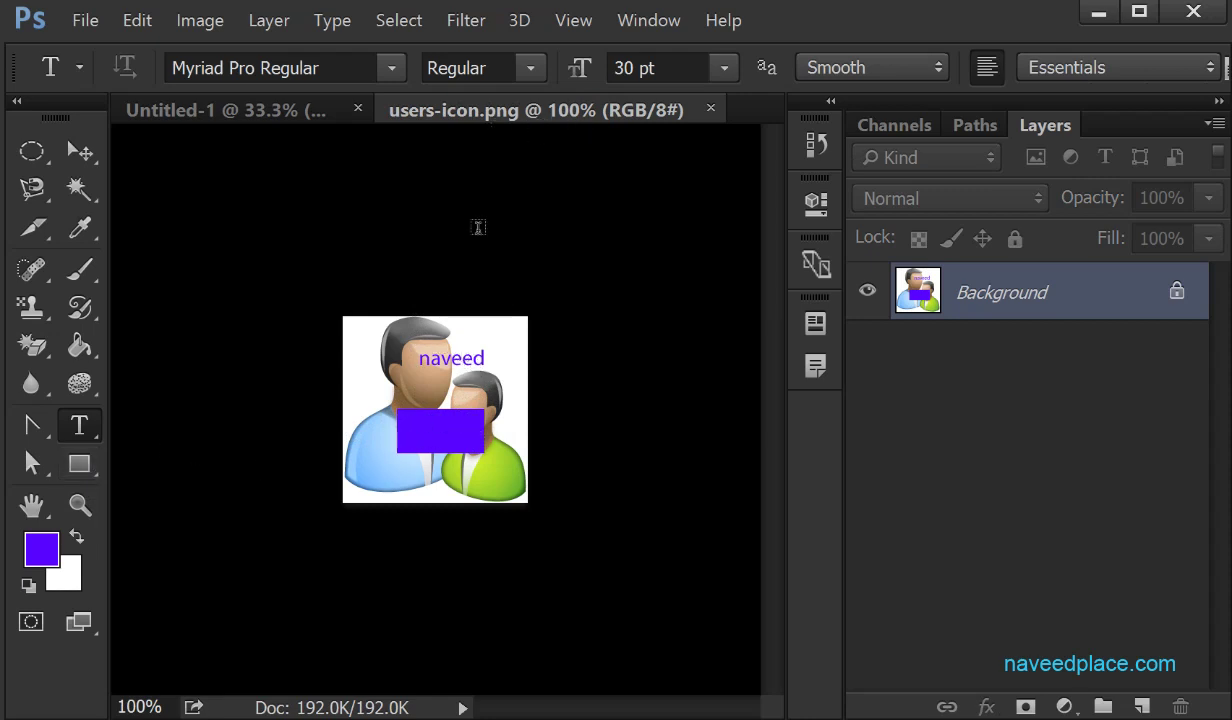
click(264, 115)
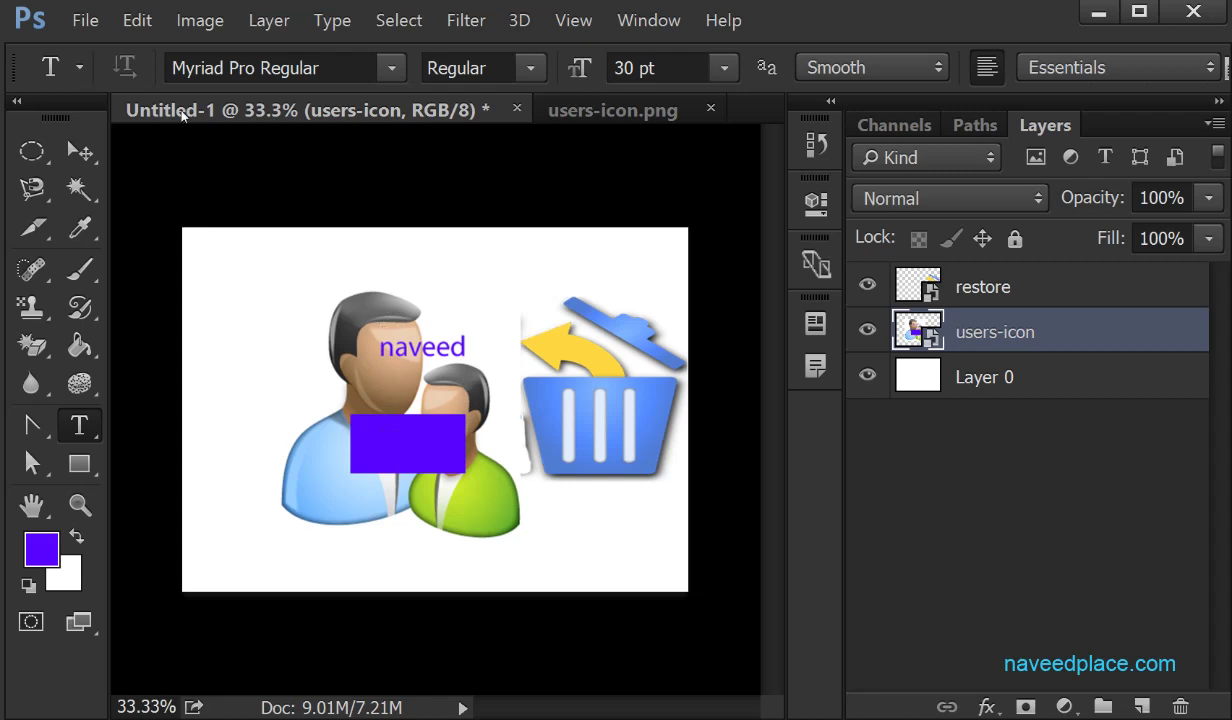
click(88, 21)
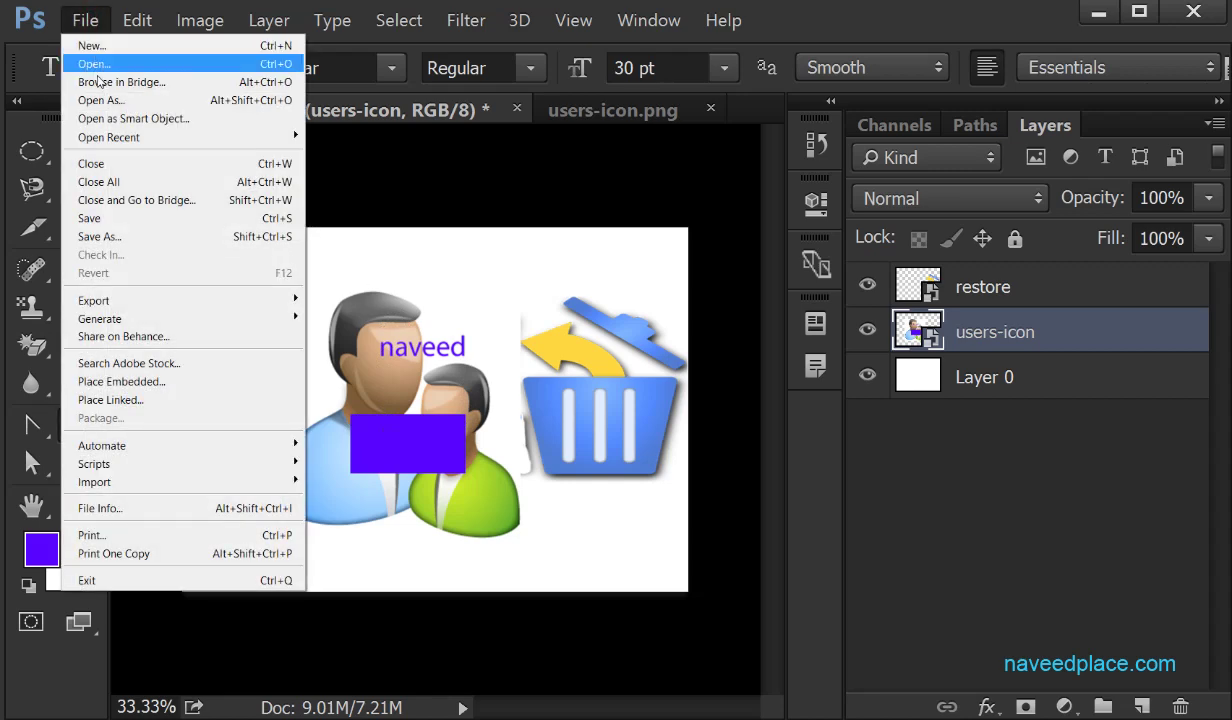
click(120, 381)
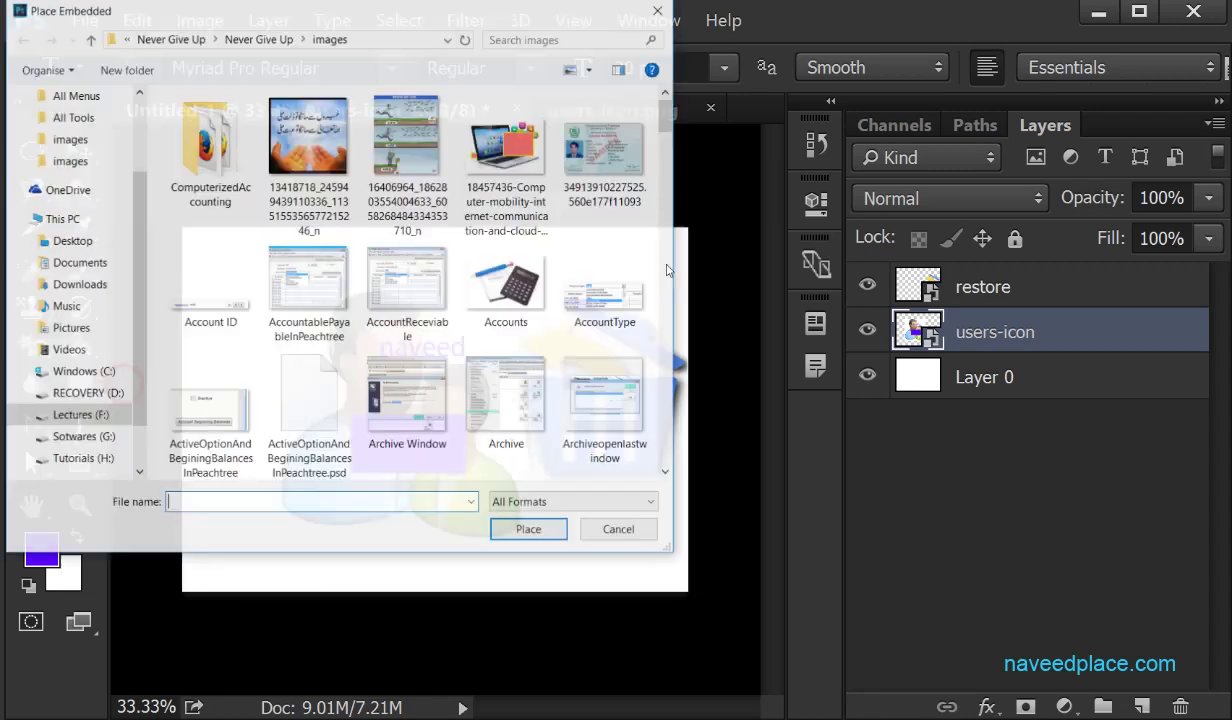
drag(667, 104, 666, 140)
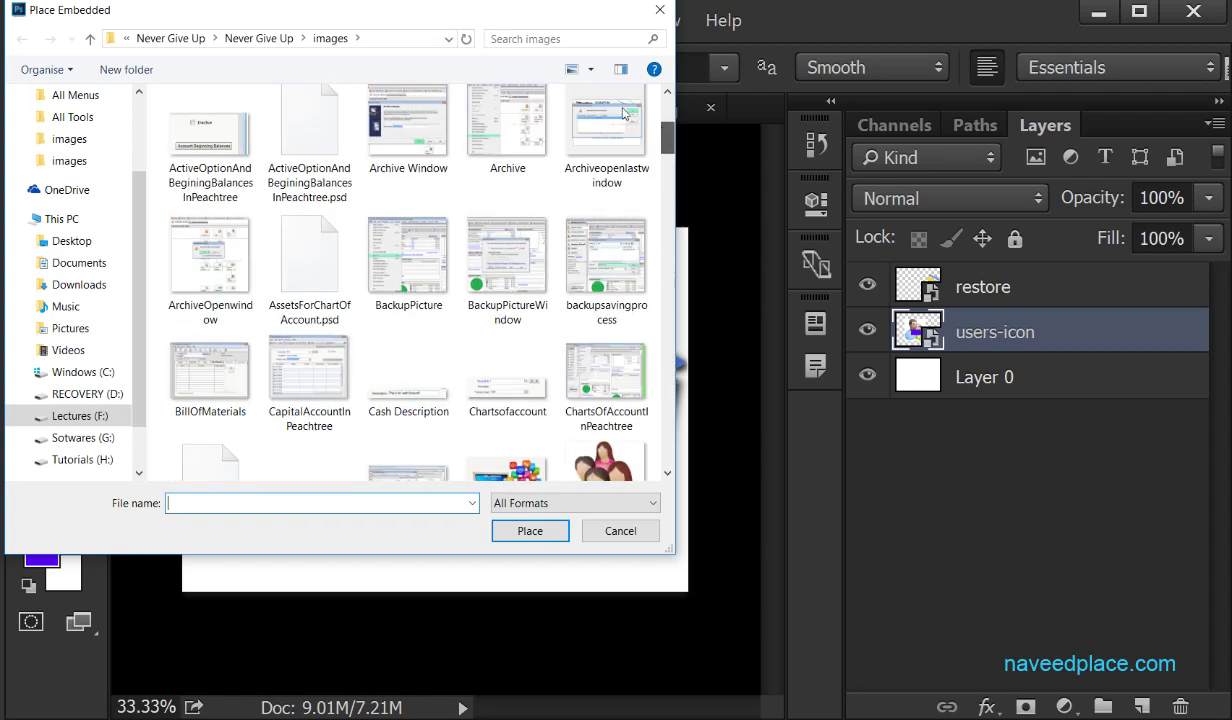
scroll(619, 295, down, 2)
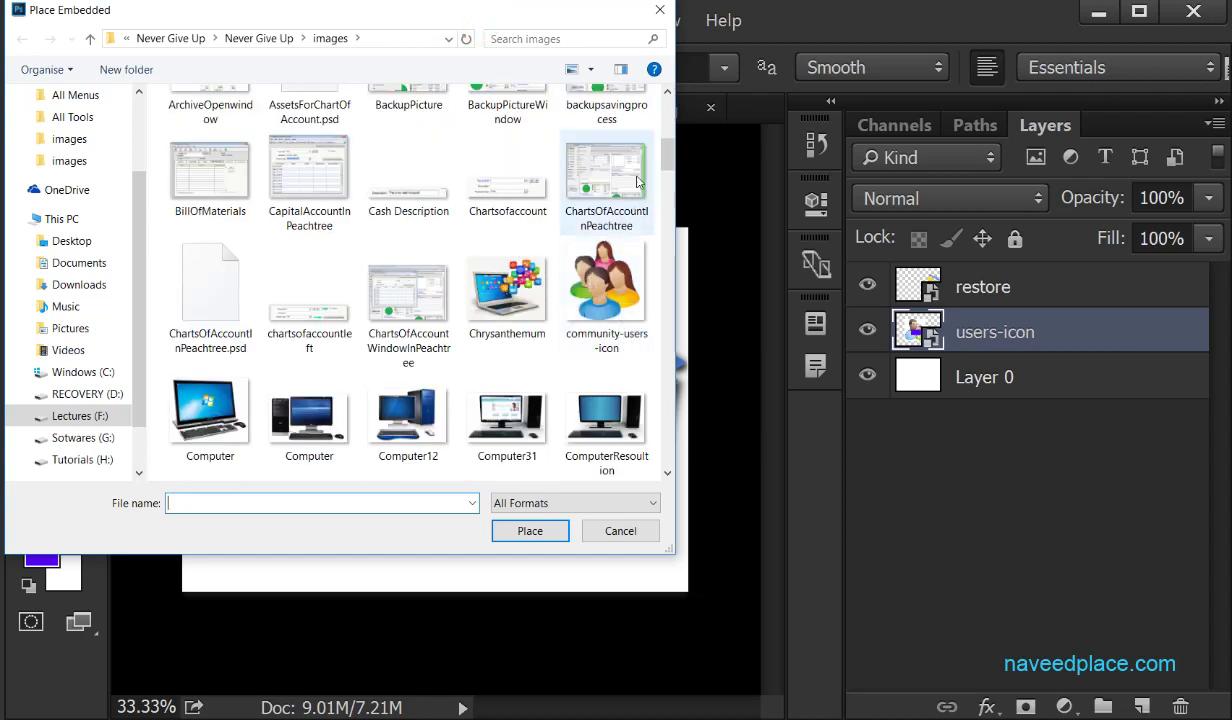
scroll(619, 260, down, 10)
scroll(679, 305, down, 15)
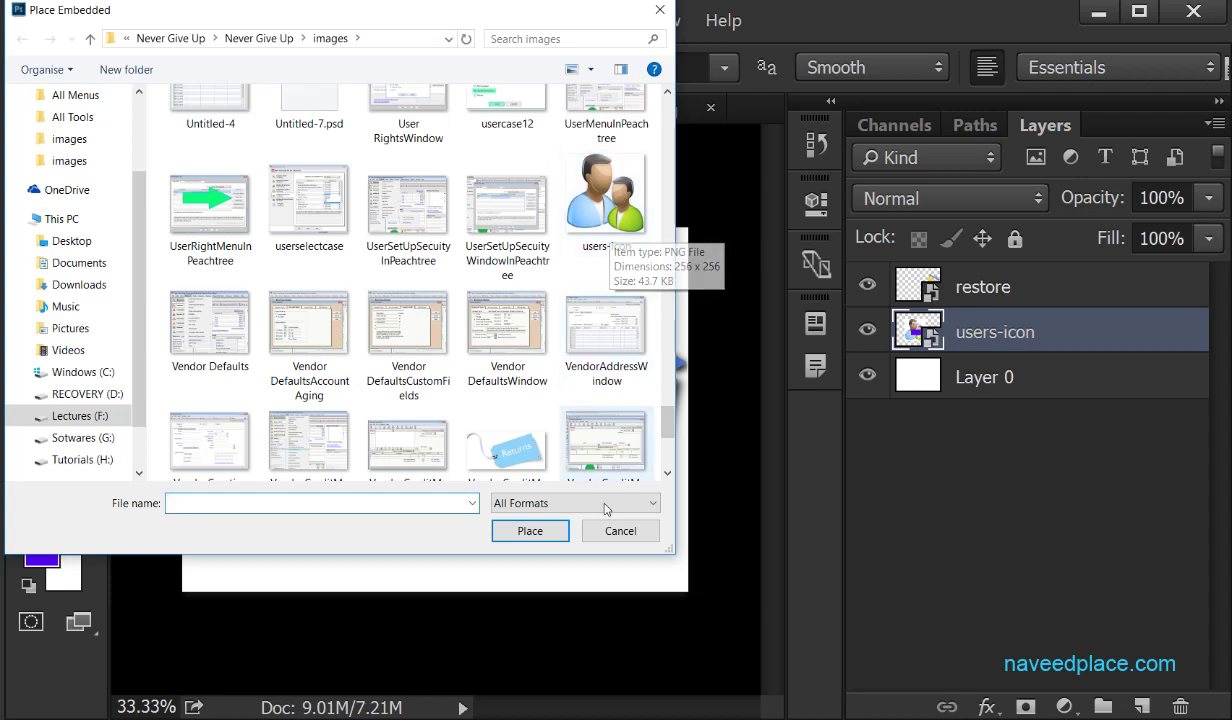
click(616, 534)
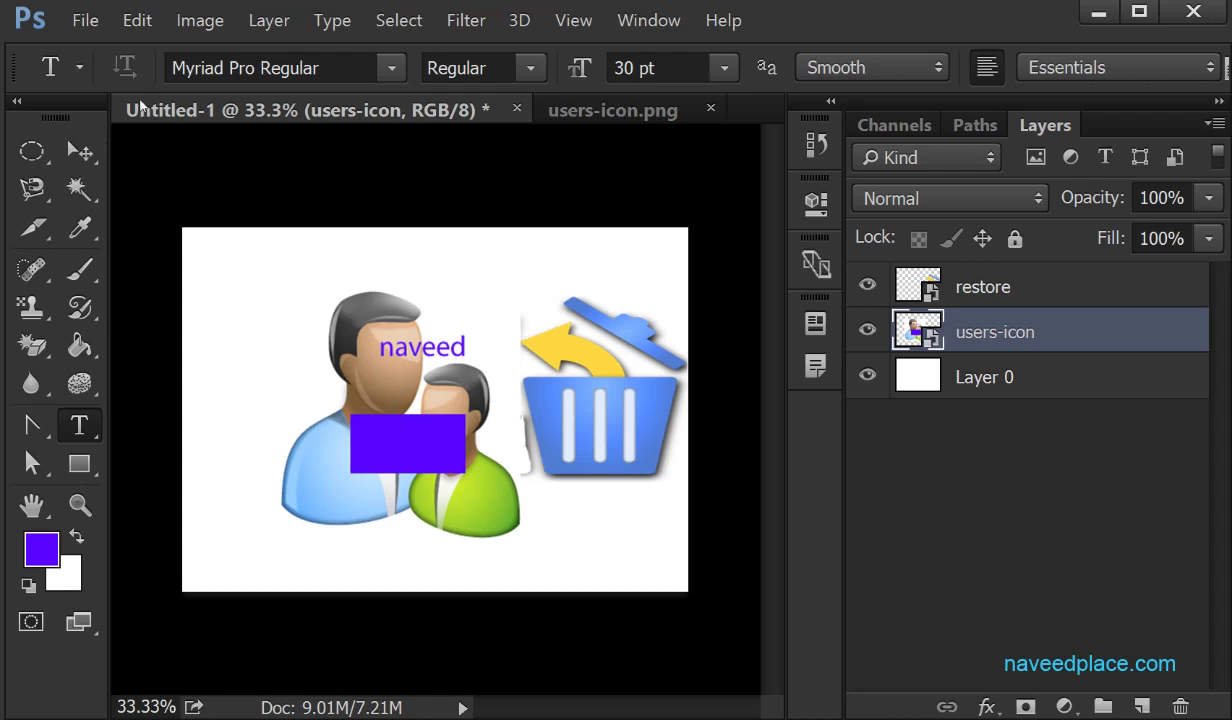
Step: Place the Accounts image as a linked smart object above users-icon and commit it
click(86, 19)
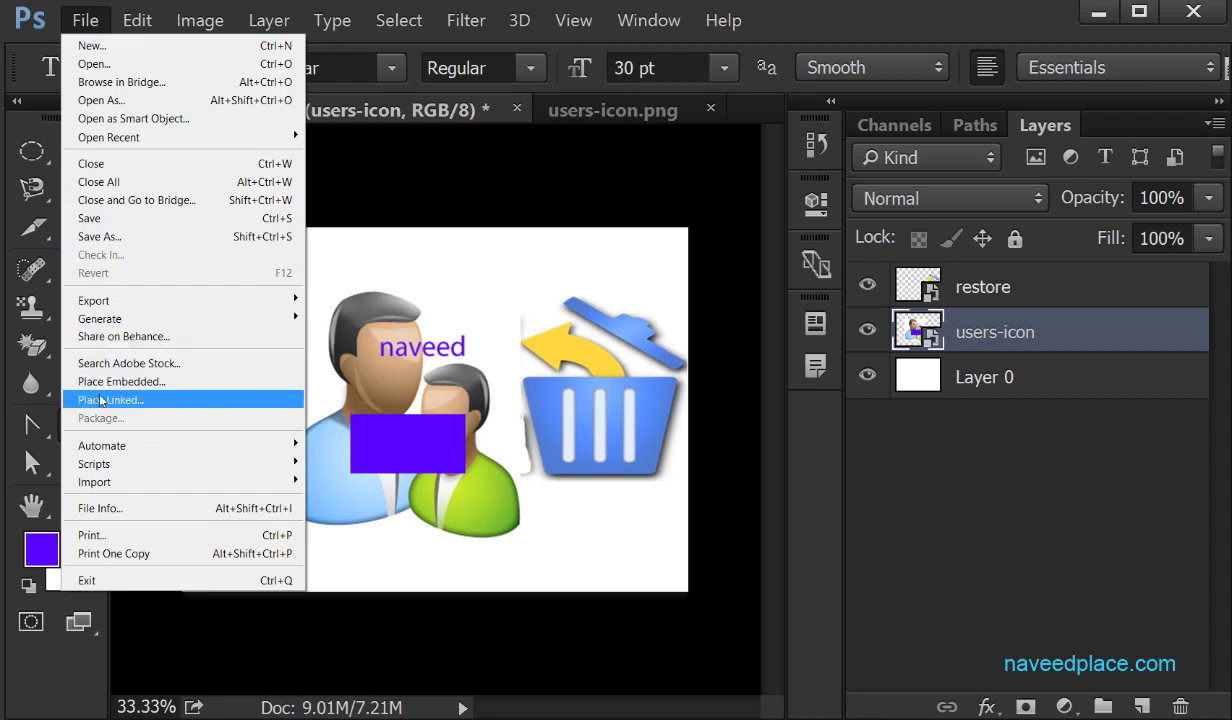
click(156, 400)
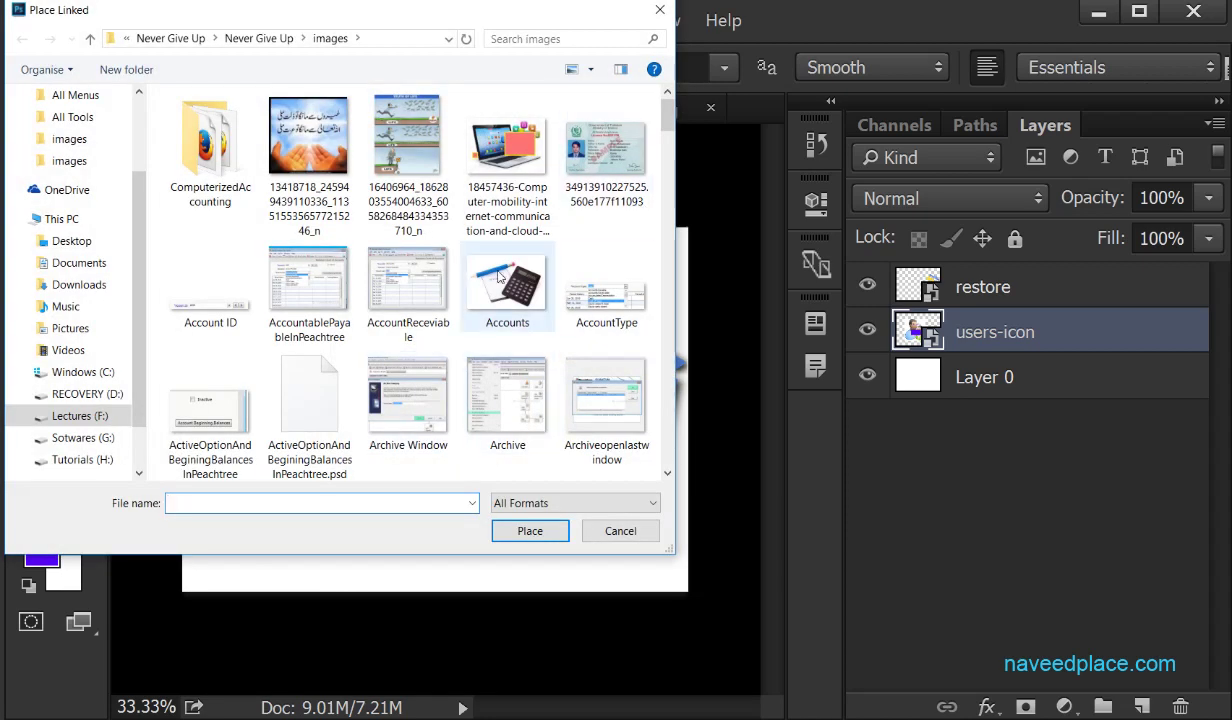
double_click(510, 293)
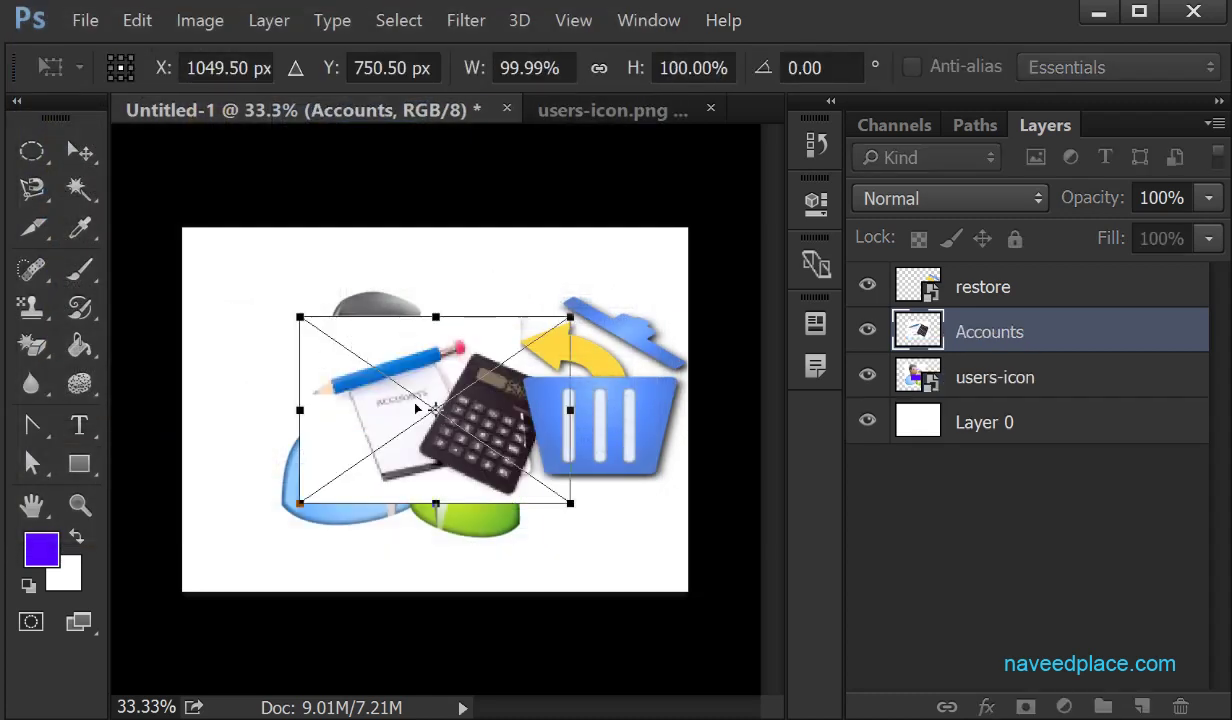
key(t)
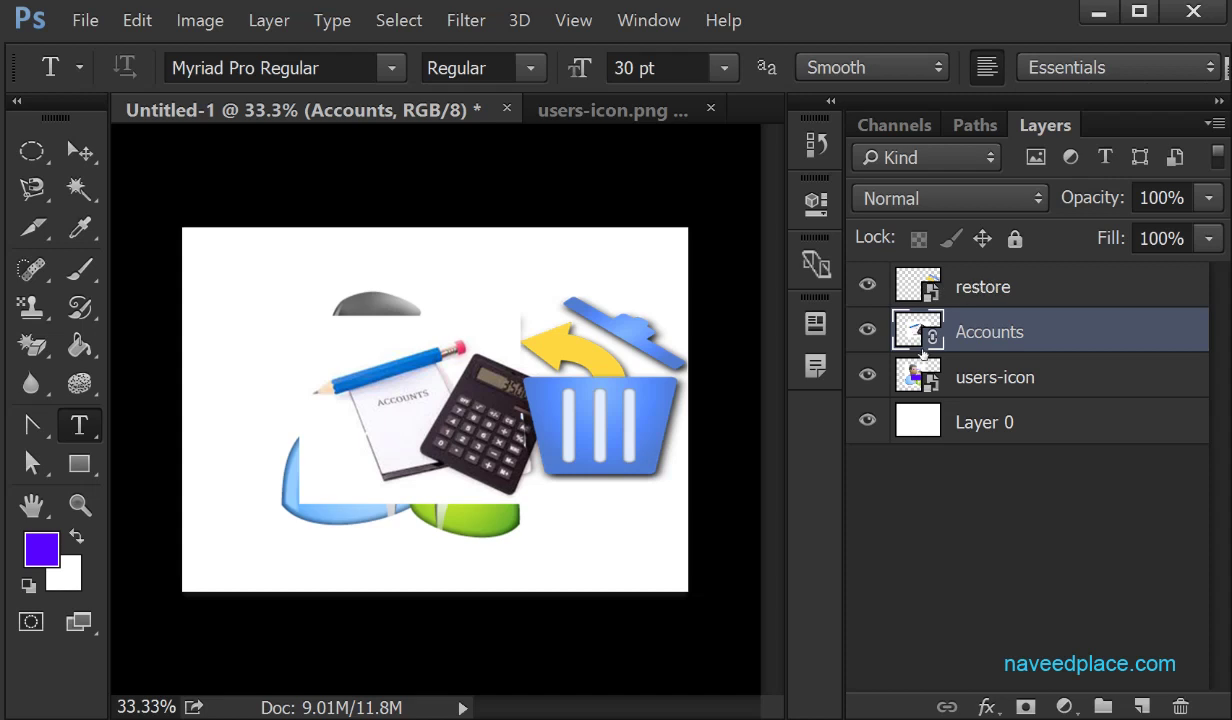
Step: Open the linked Accounts image and convert its Background into editable Layer 0
double_click(897, 320)
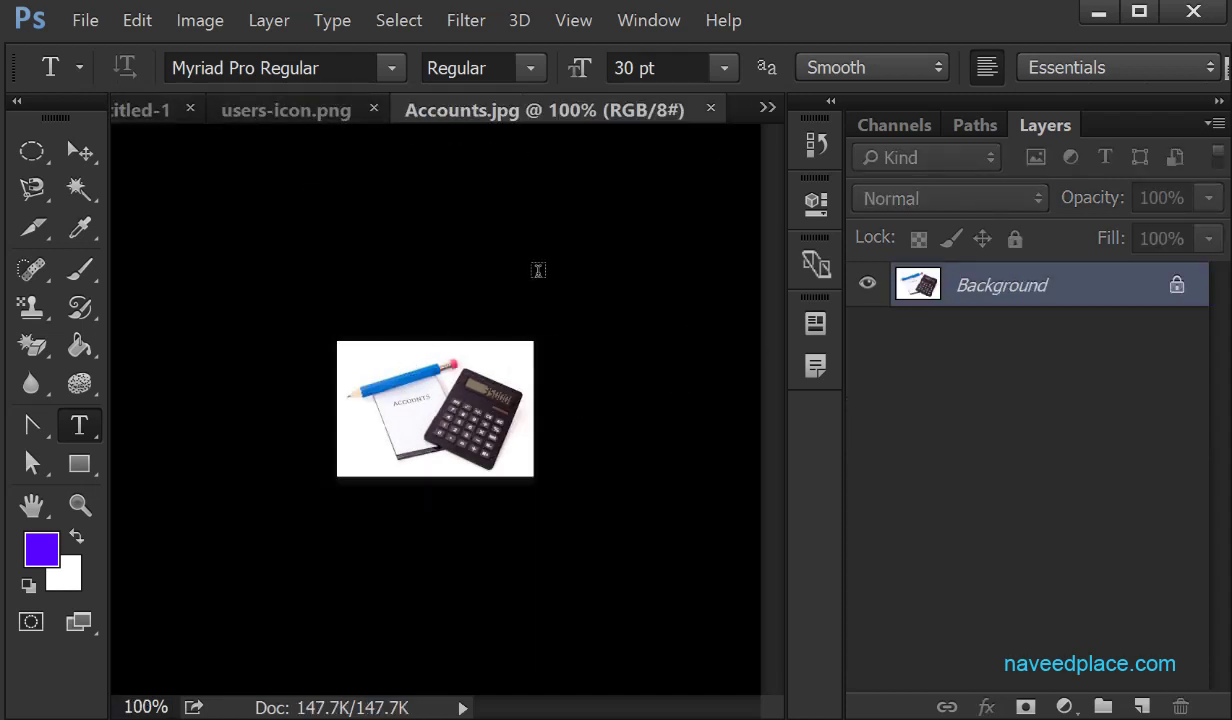
double_click(1020, 290)
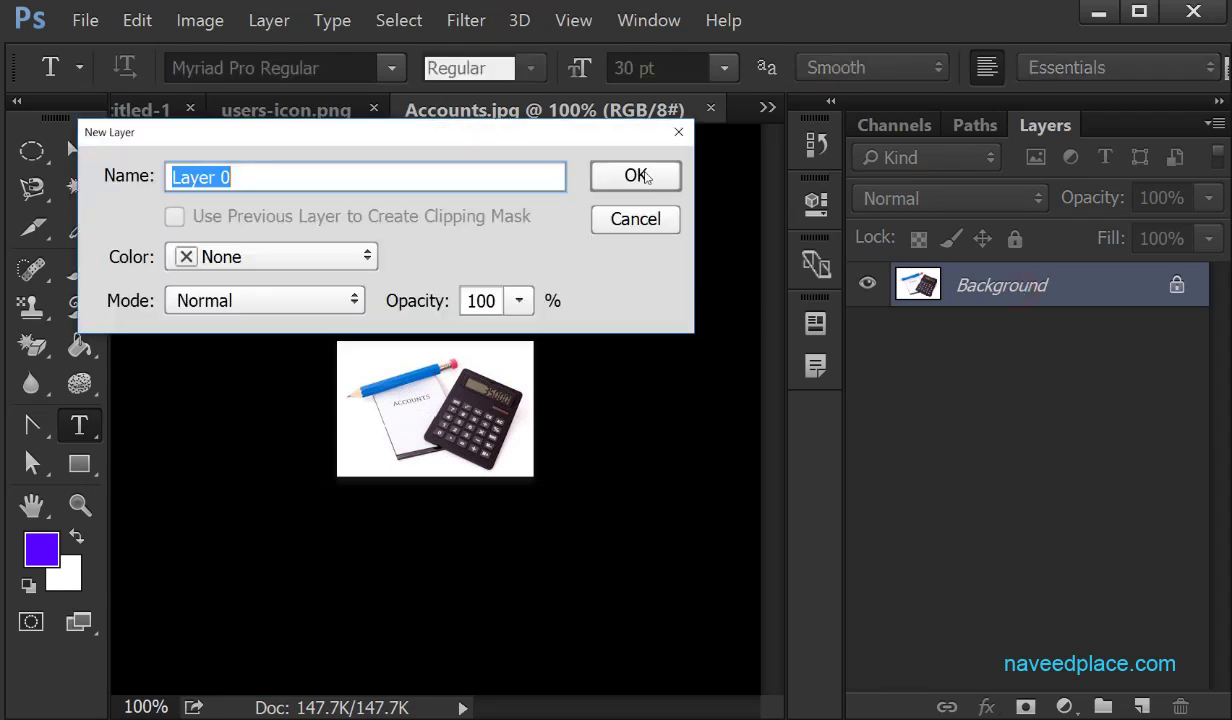
click(638, 176)
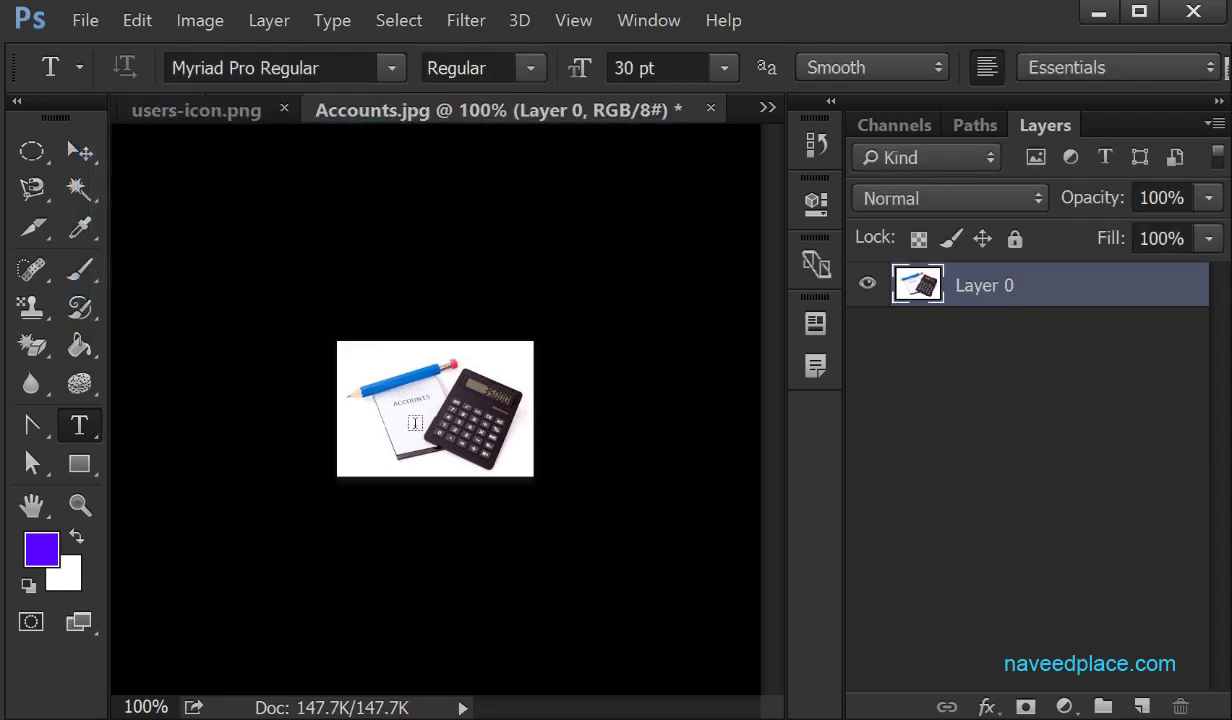
Step: Add purple 'Efftects' text at the image's top-left corner, then select Layer 0
click(400, 407)
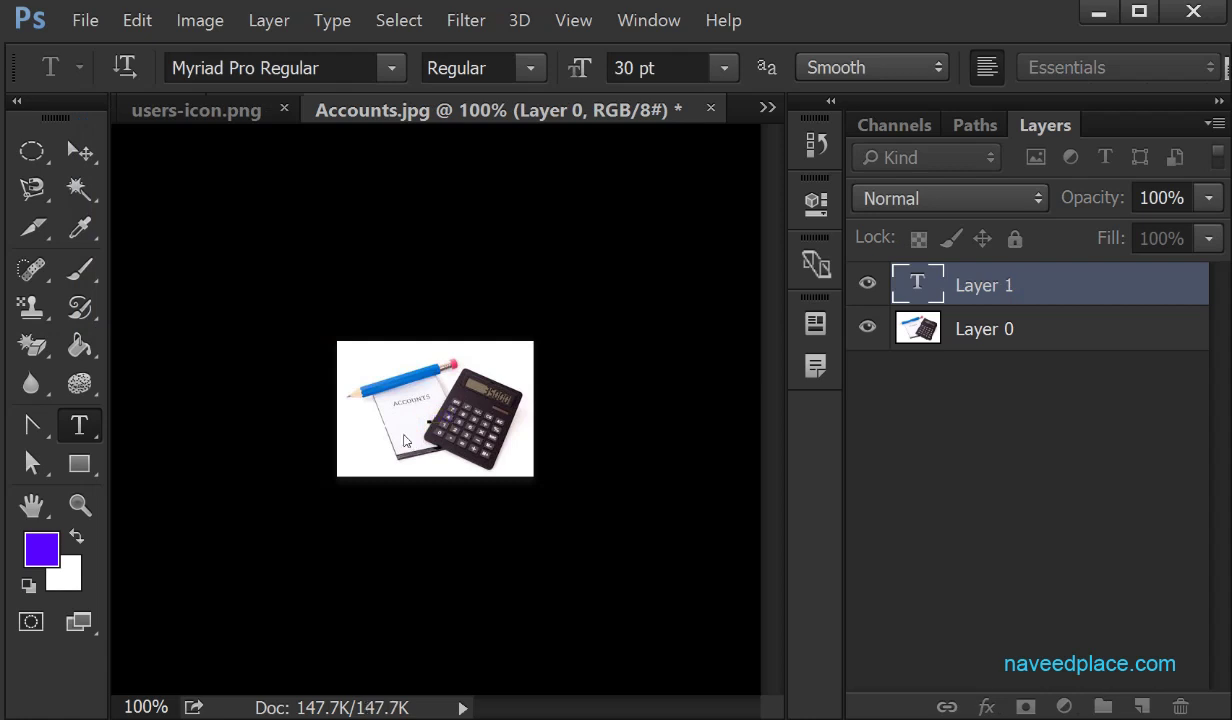
text(E)
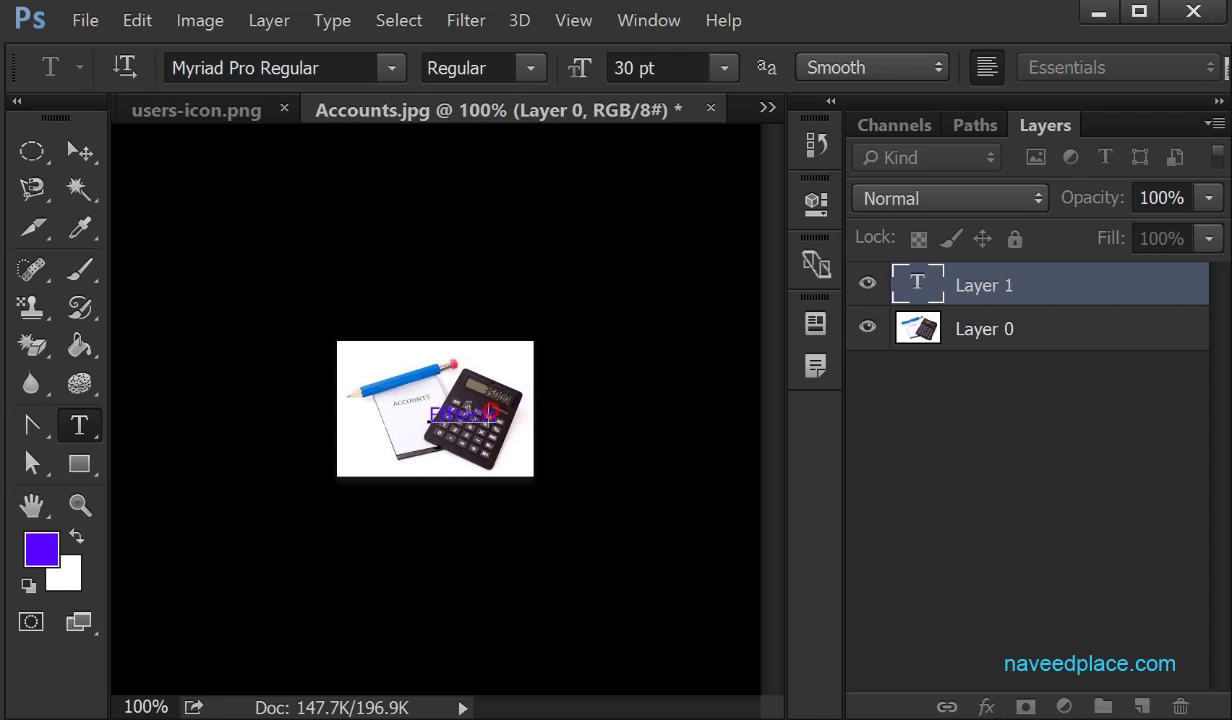
drag(488, 410, 374, 364)
right_click(80, 150)
click(192, 148)
click(973, 328)
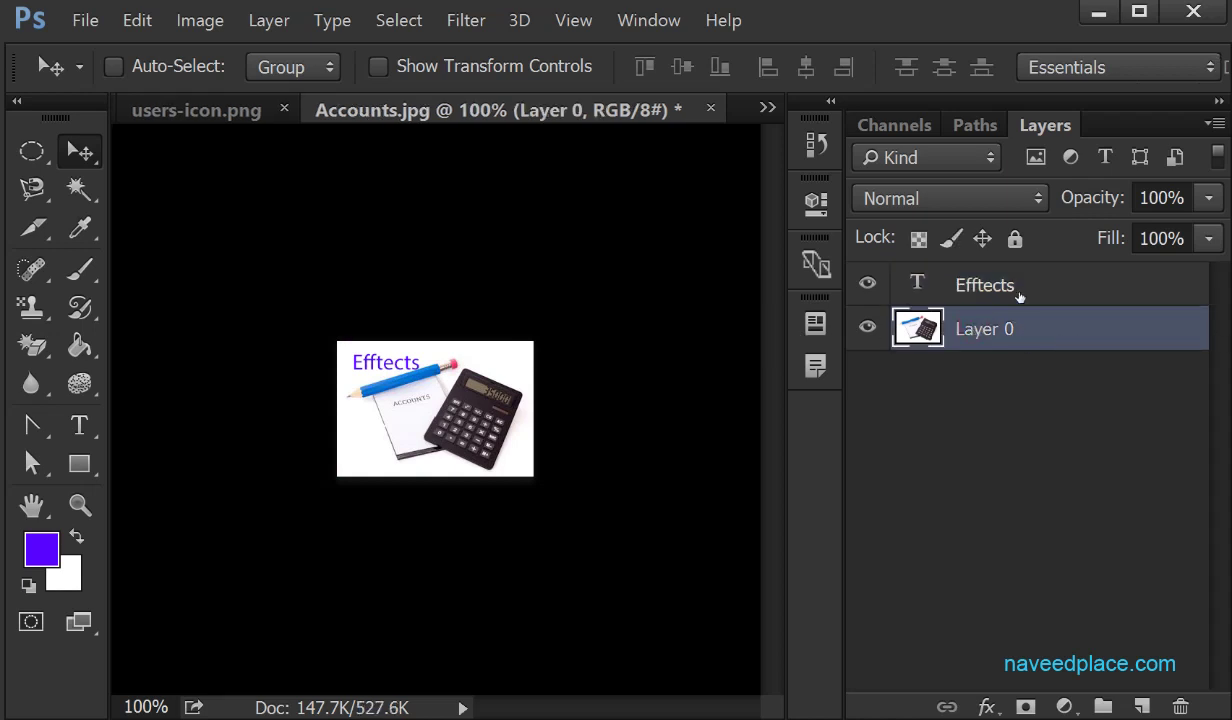
Step: Flatten the Efftects text and Layer 0 of Accounts into a single Background layer
shift+click(1016, 286)
right_click(968, 288)
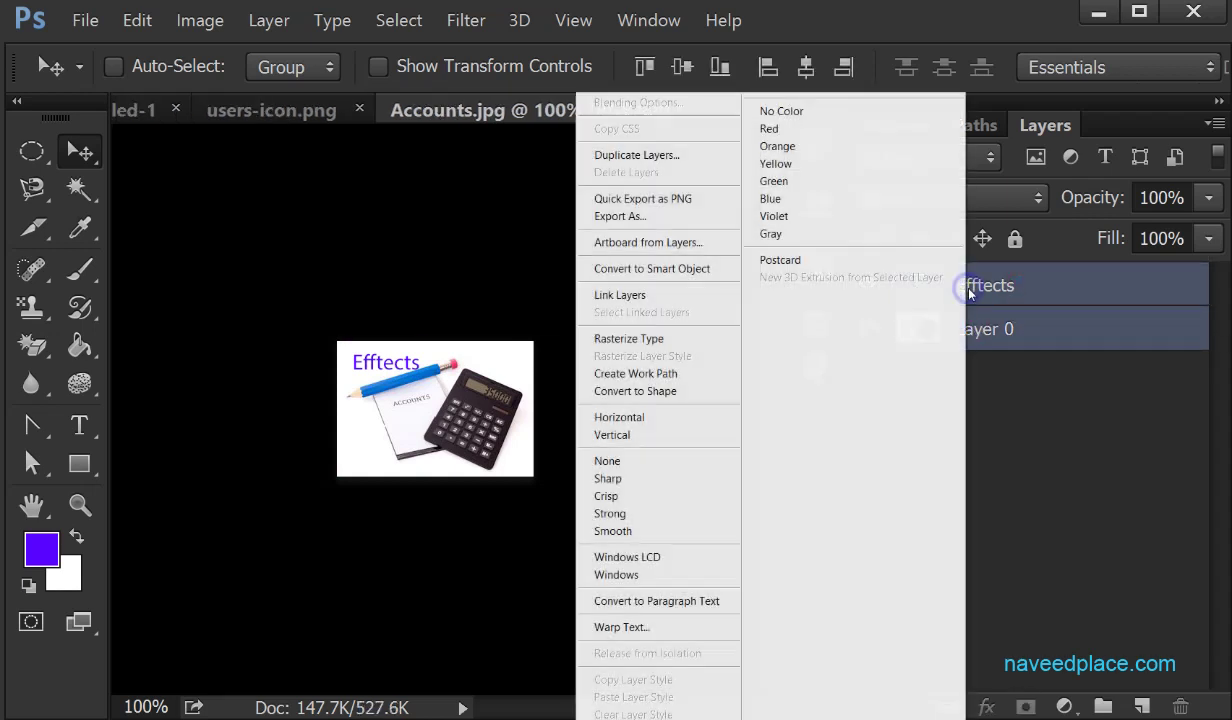
right_click(1010, 340)
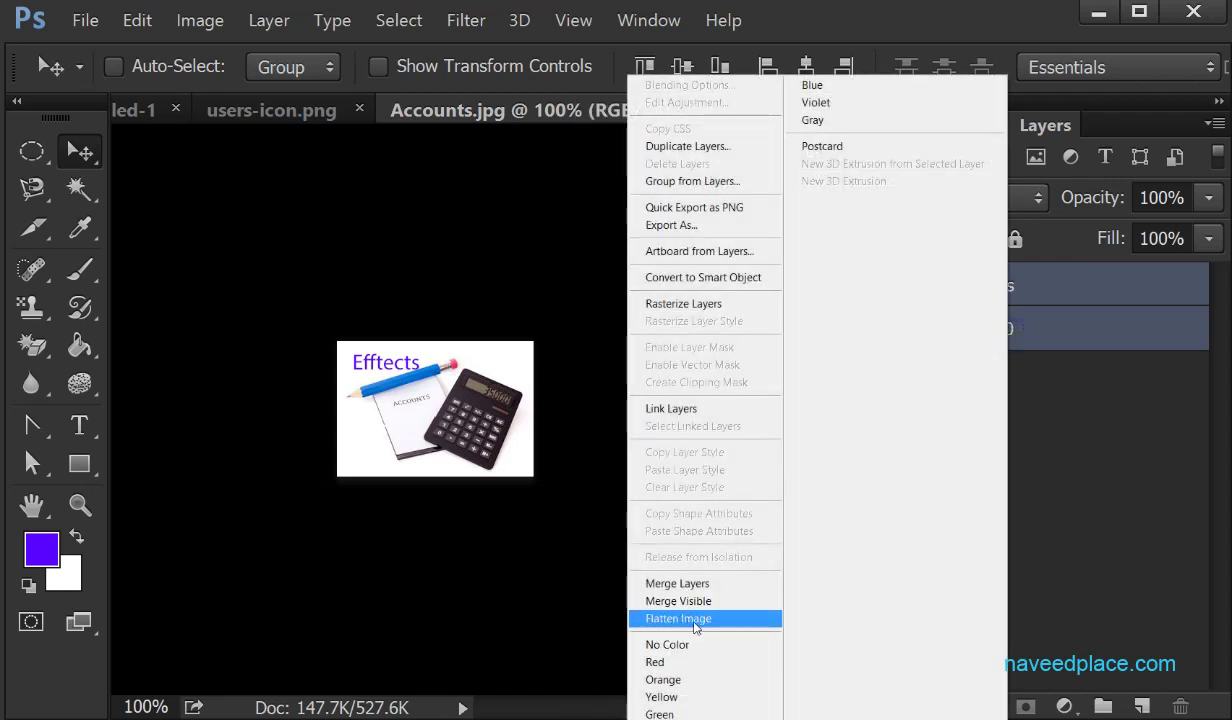
click(695, 619)
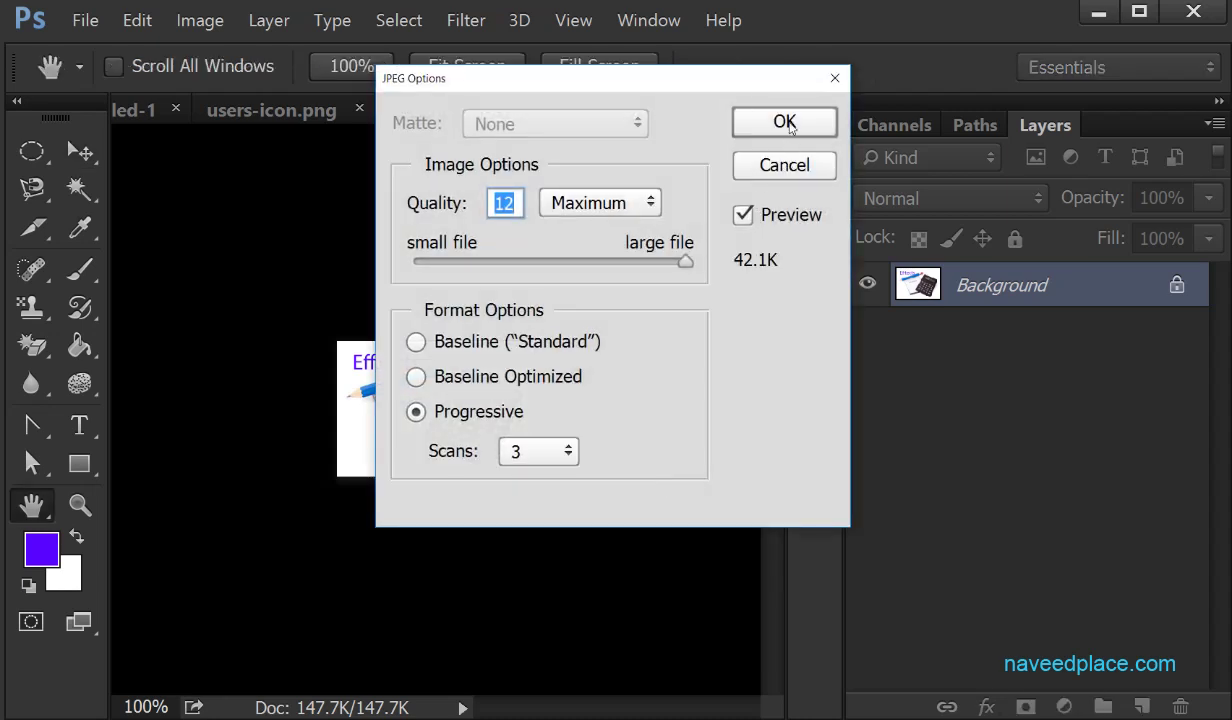
Step: Save Accounts.jpg at Quality 12 and return to the Untitled-1 composite
click(785, 123)
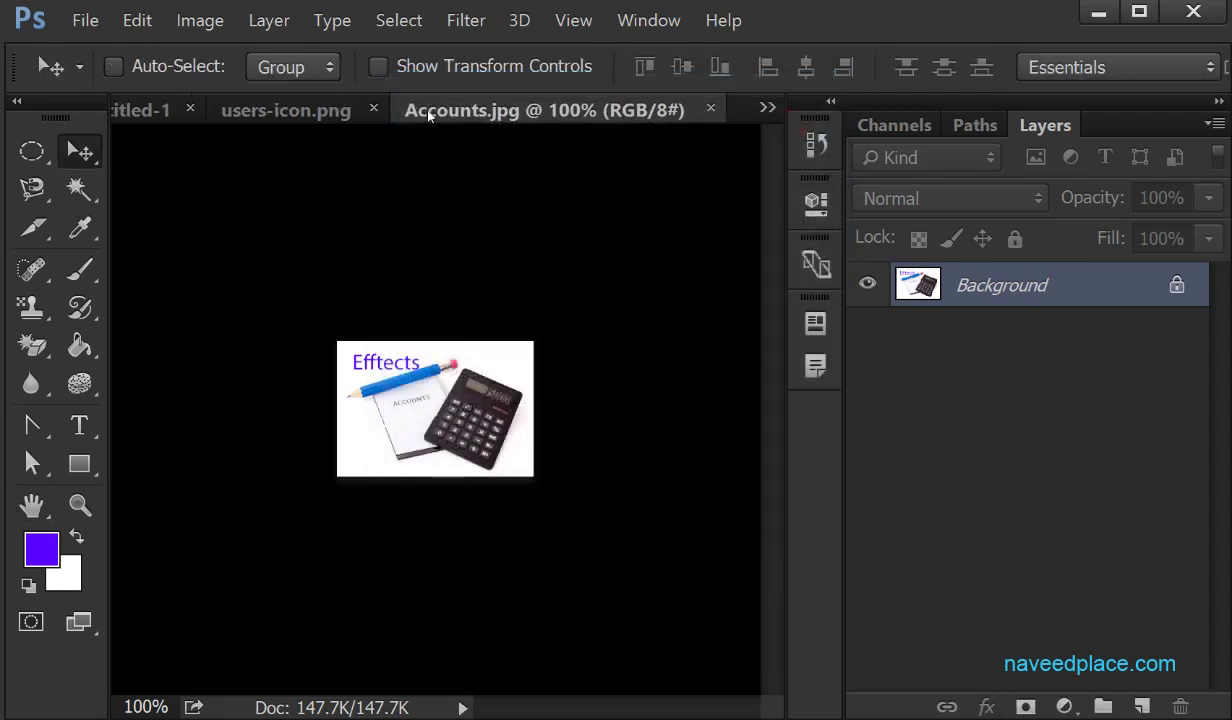
click(268, 110)
click(170, 105)
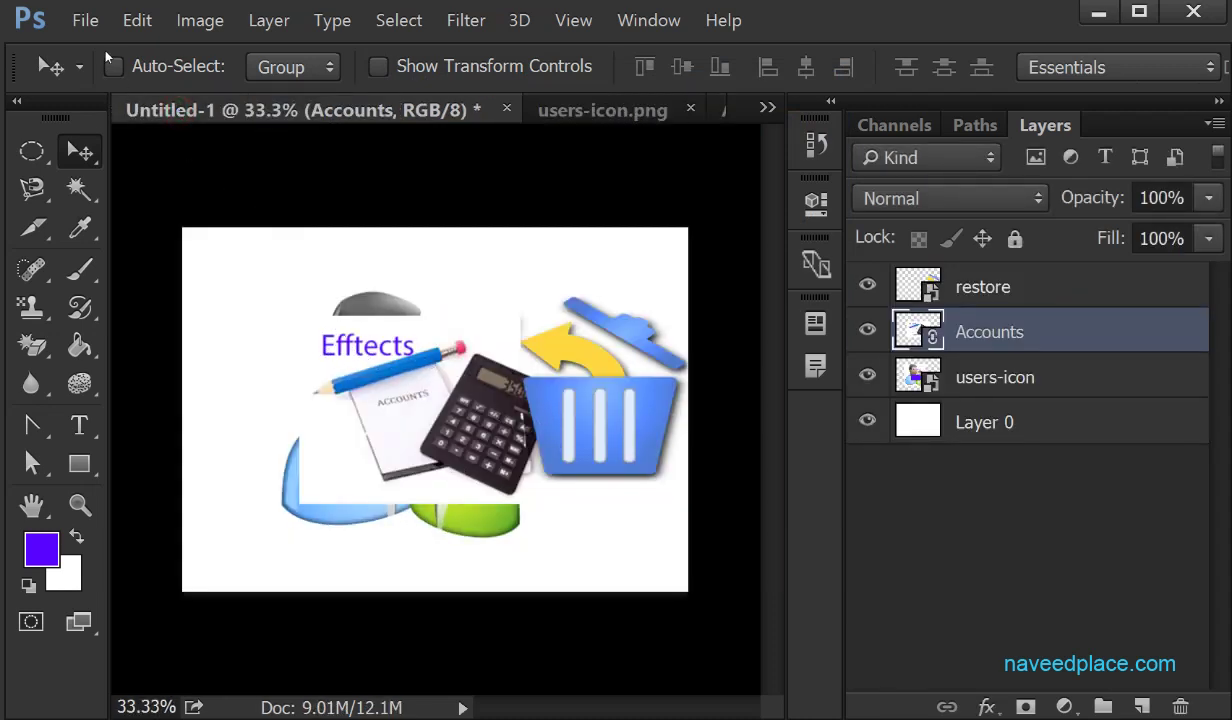
Step: Browse the images folder via Place Linked, cancel without placing anything, and reopen the File menu
click(85, 20)
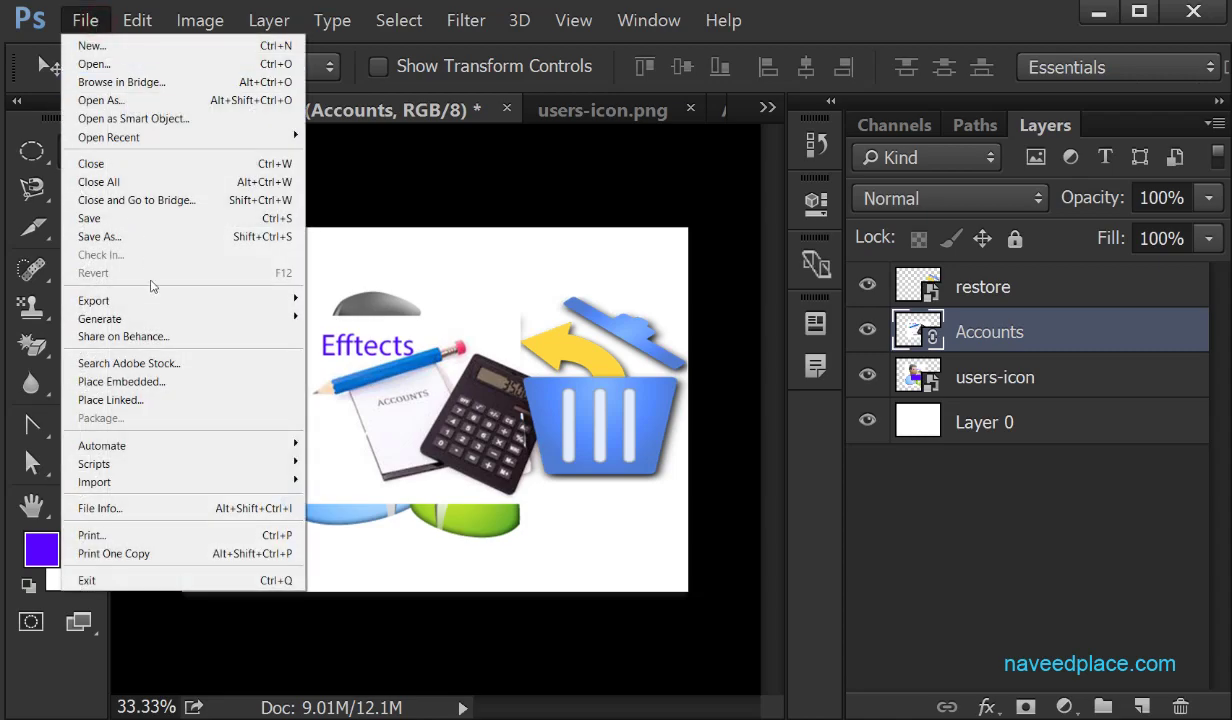
click(181, 411)
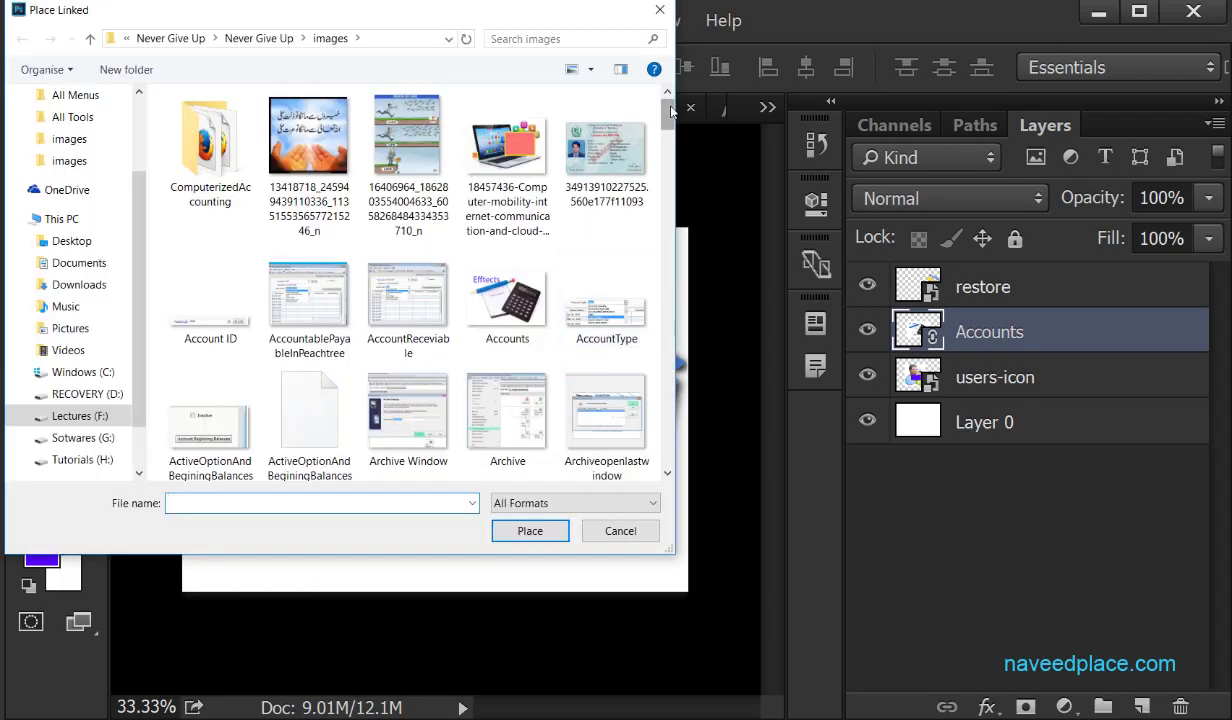
mouse_move(666, 104)
mouse_down()
mouse_move(666, 240)
mouse_move(663, 97)
mouse_up()
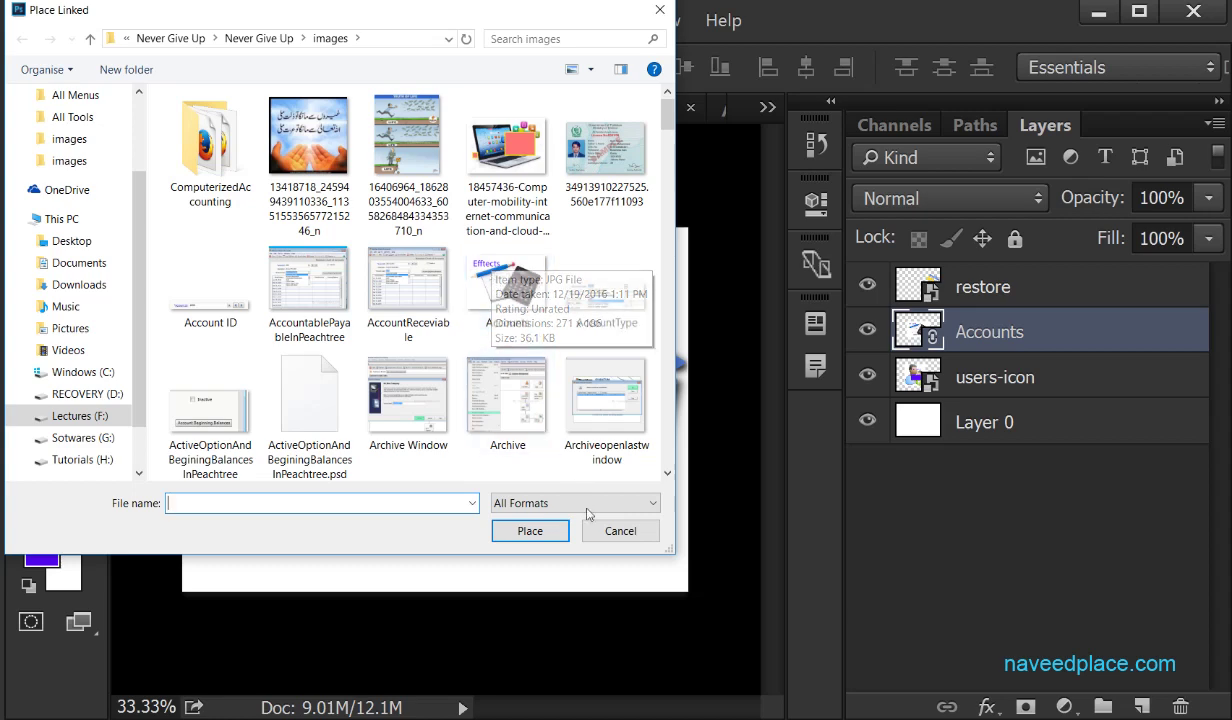
click(624, 530)
click(100, 17)
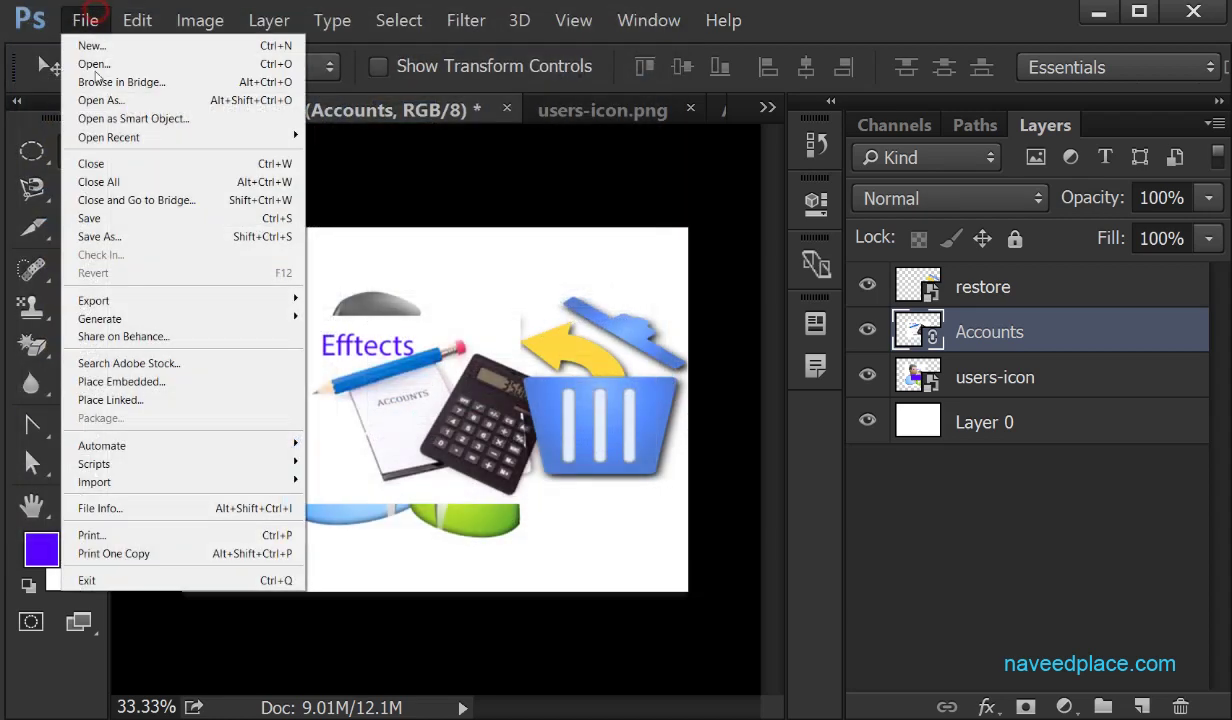
click(176, 383)
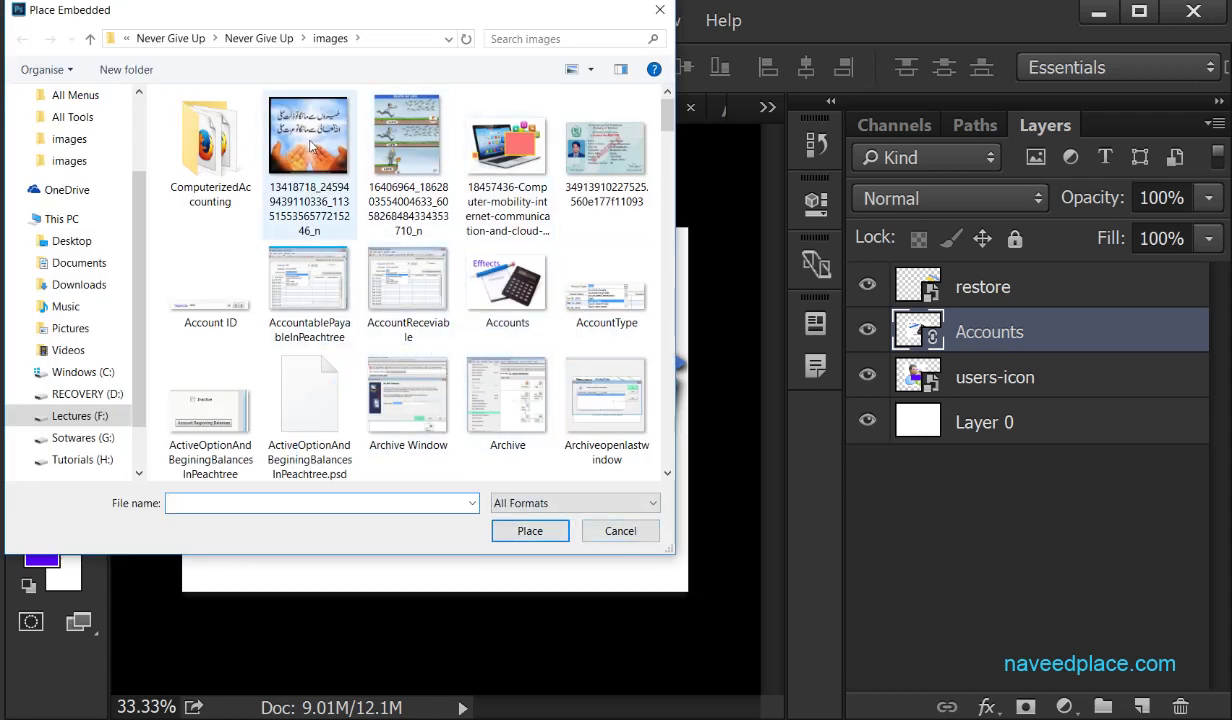
click(628, 533)
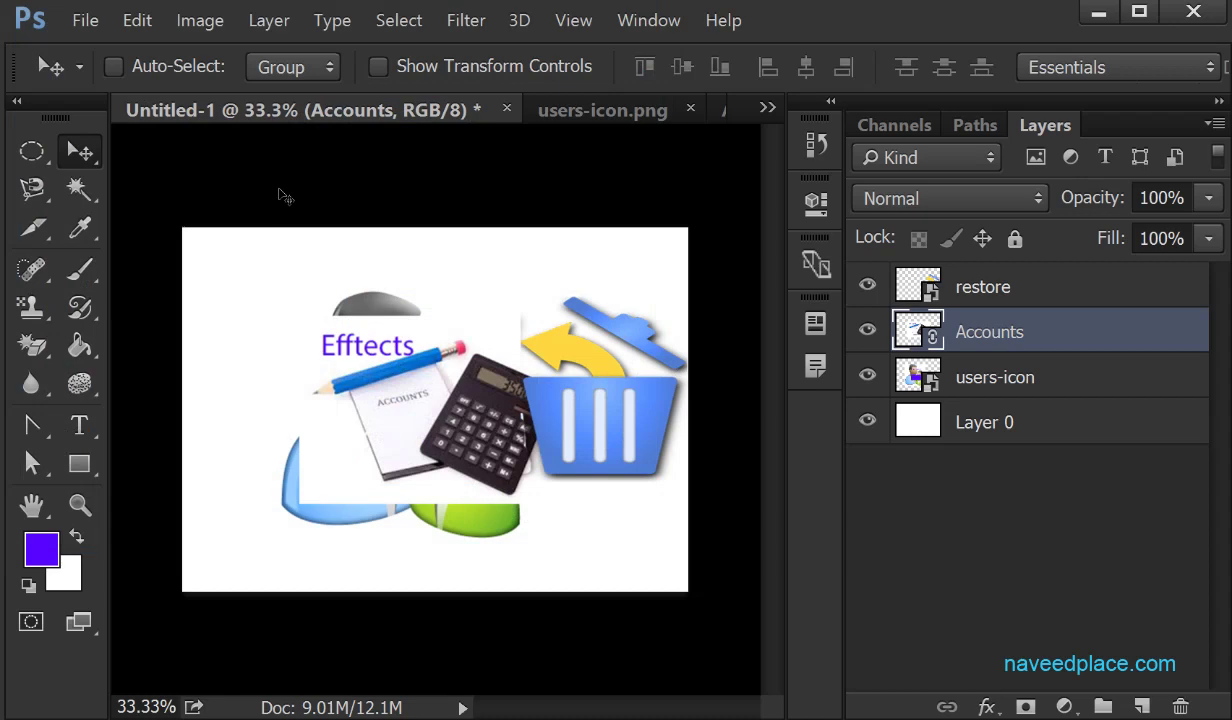
click(85, 20)
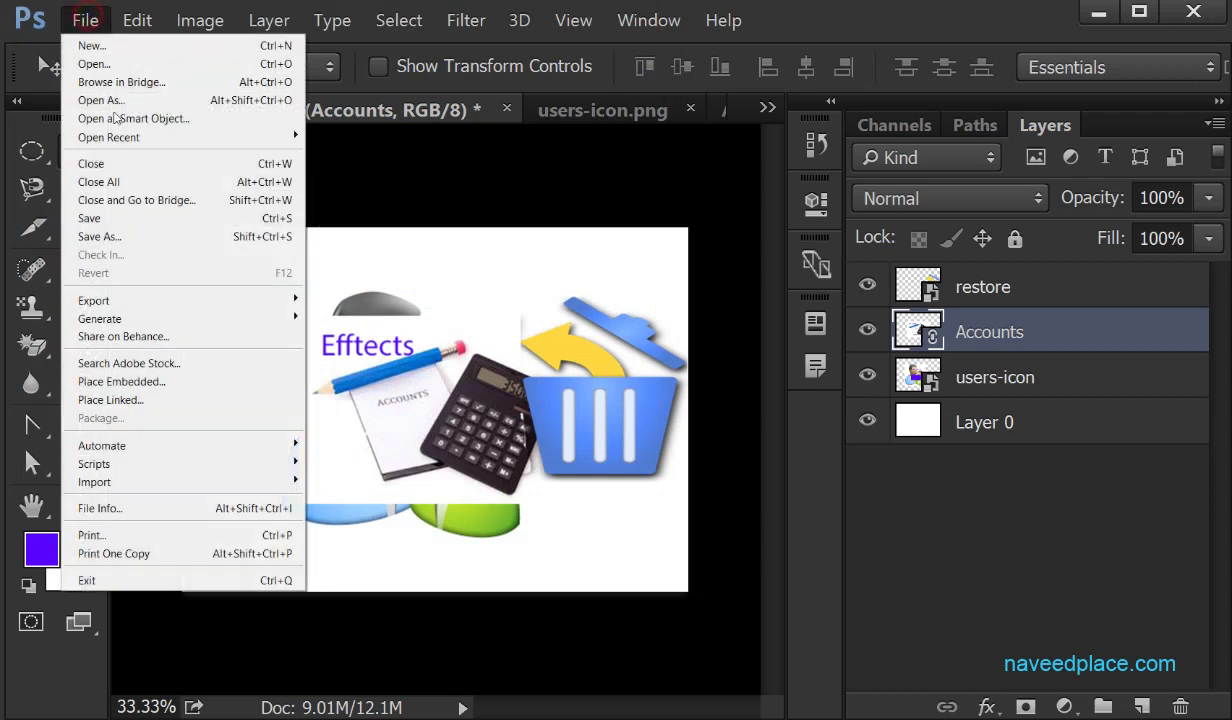
click(145, 401)
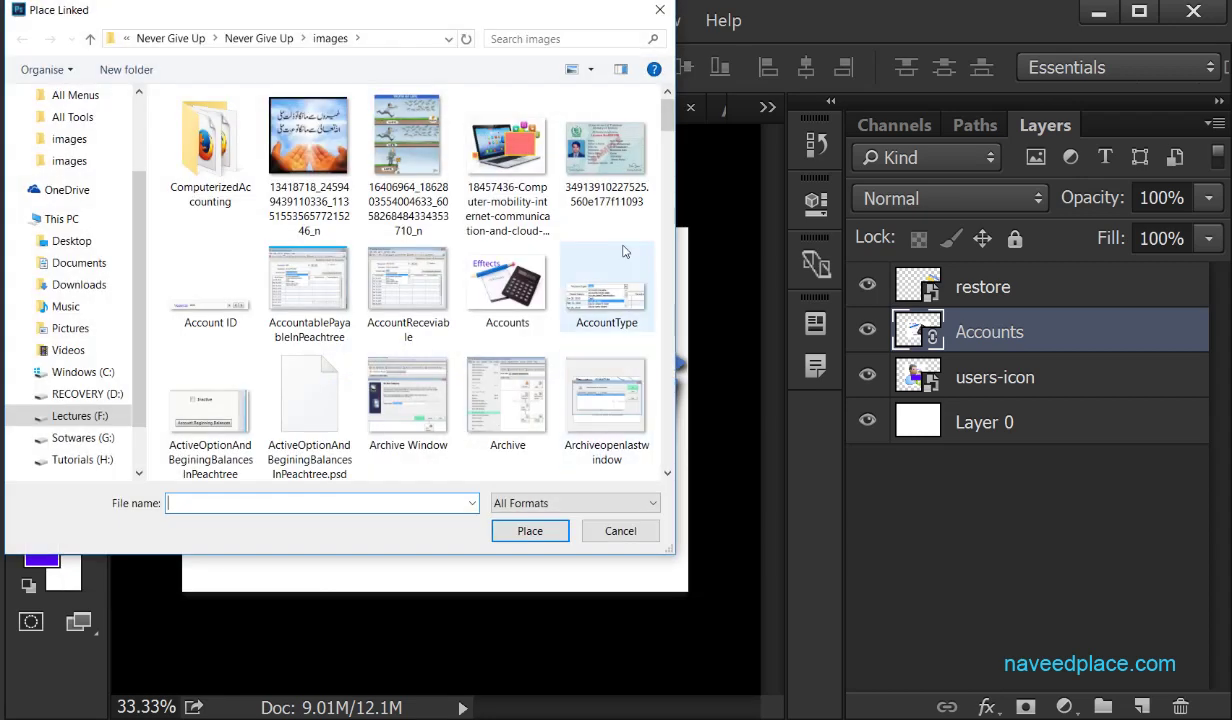
drag(668, 115, 668, 180)
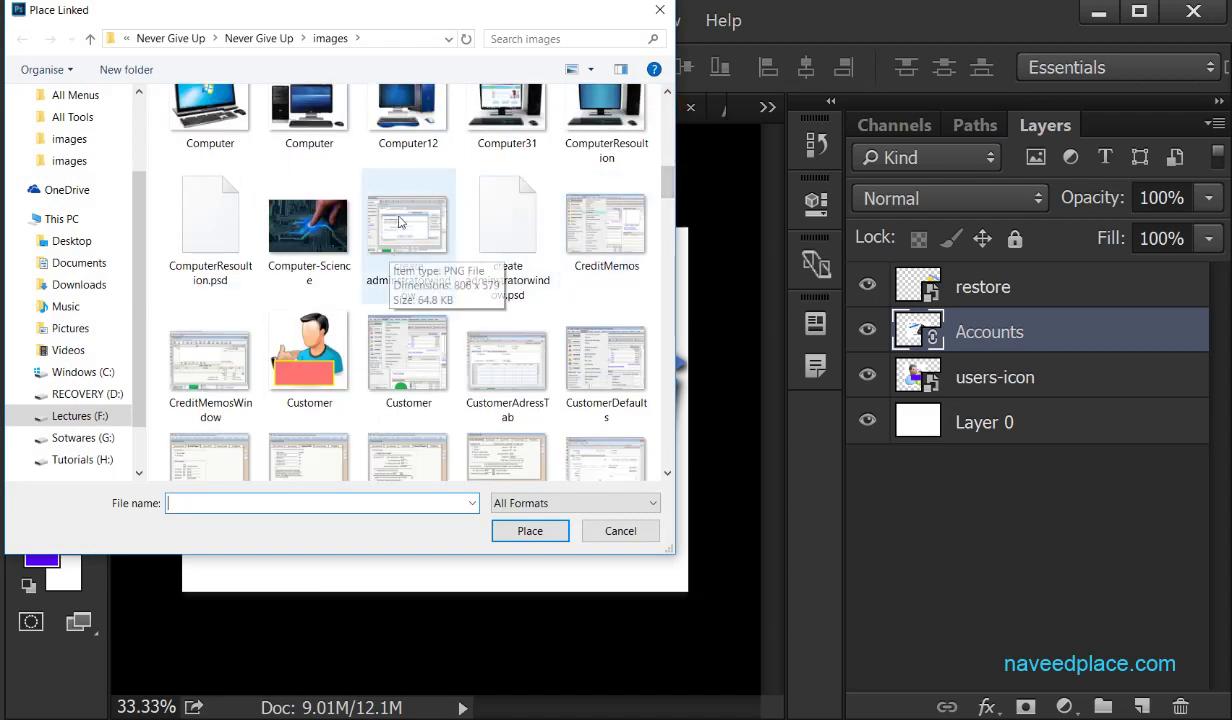
click(620, 531)
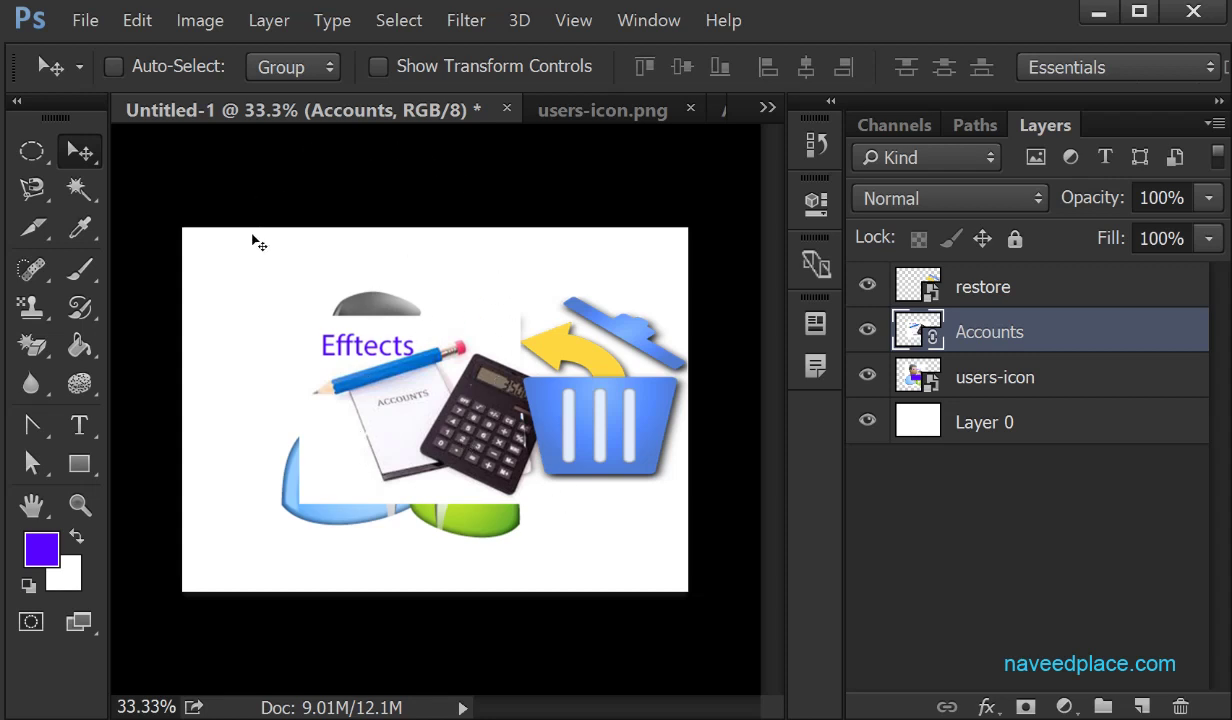
Step: Open the File menu to reach Place Linked for the Untitled-1 composite
click(85, 20)
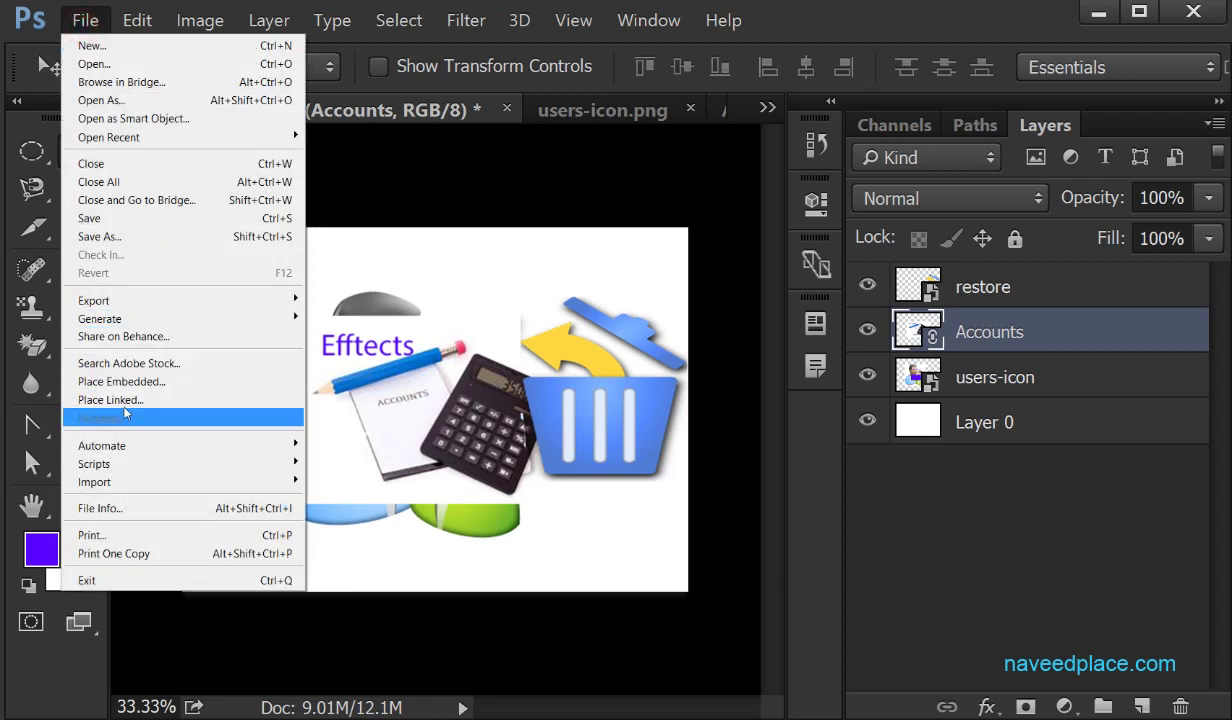